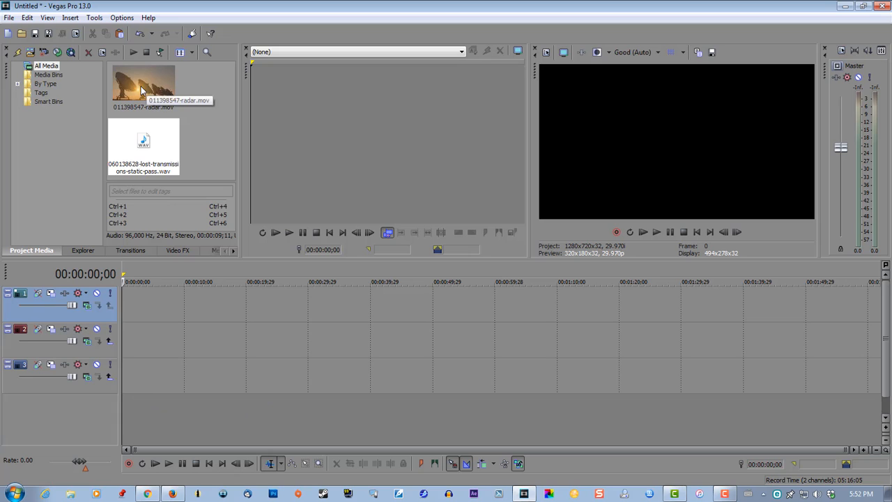
- Place 011398547-radar.mov at the start of a new fourth track with matching project video settings, and trim it to about 11 seconds
click(140, 87)
drag(141, 88, 110, 419)
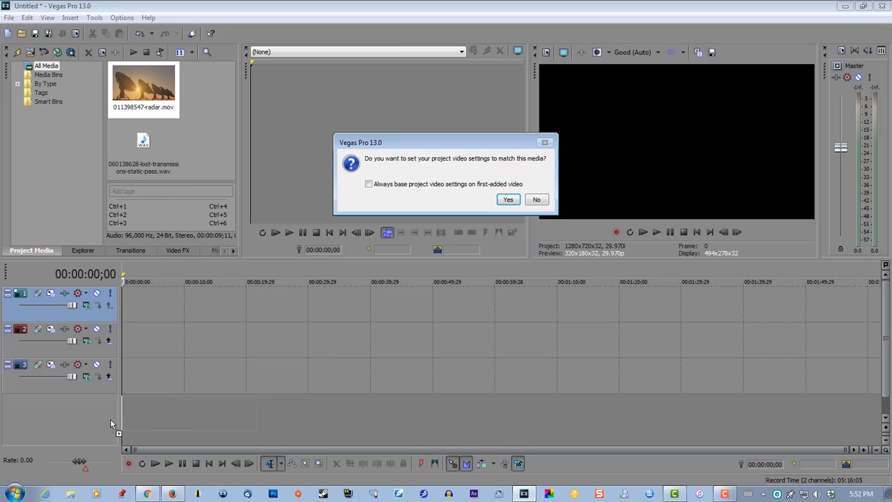
click(509, 200)
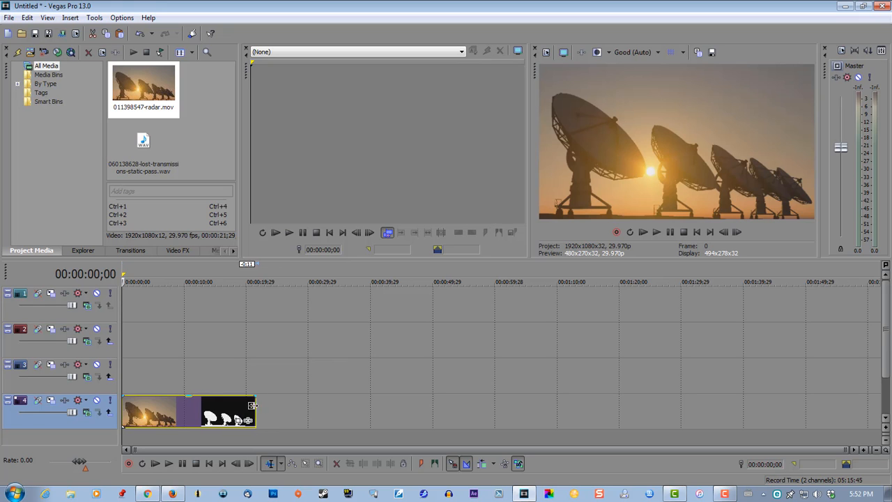
mouse_move(253, 405)
mouse_down()
mouse_move(183, 405)
mouse_move(235, 404)
mouse_up()
scroll(220, 412, up, 2)
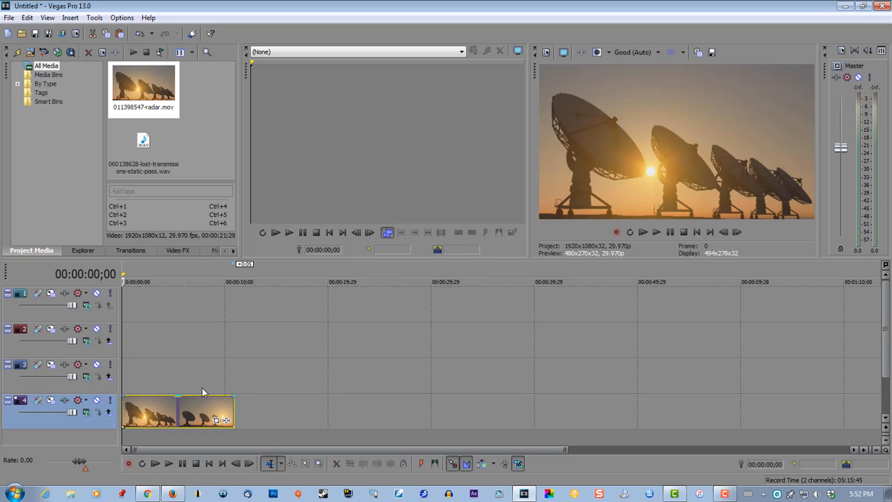
- Insert text media at the start of track 3 with the text "TV SIGNAL"
right_click(157, 373)
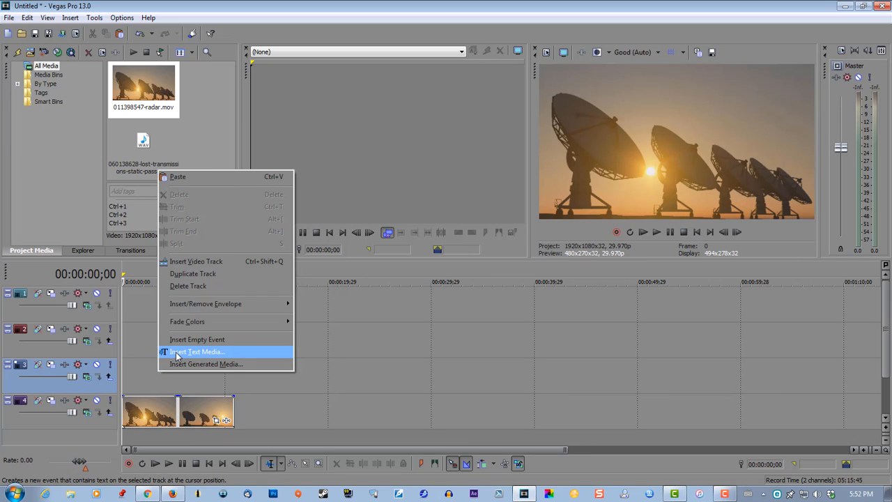
click(176, 354)
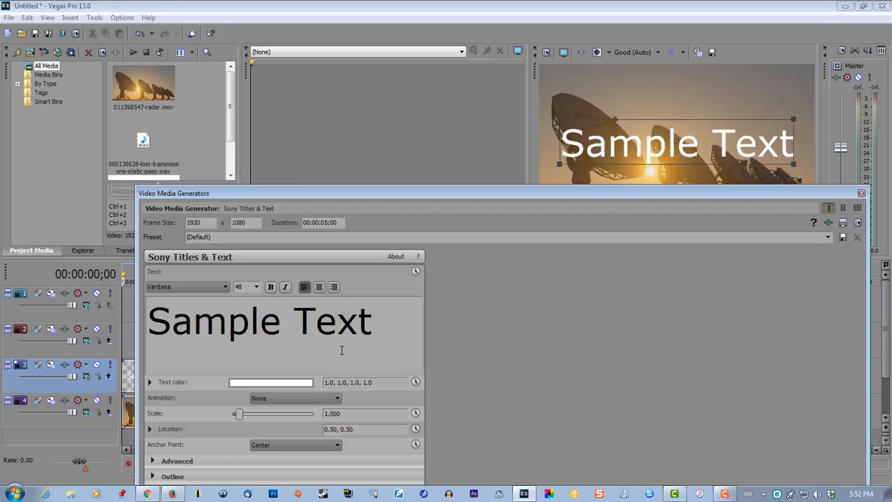
drag(387, 322, 167, 332)
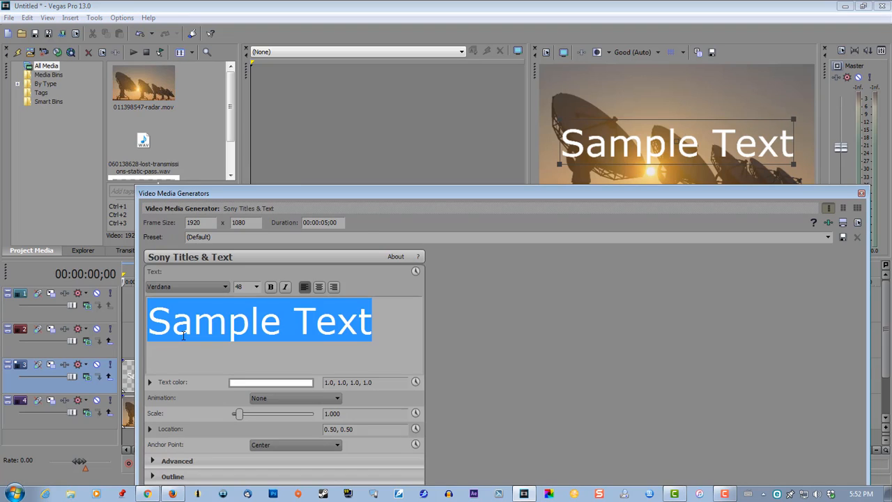
text(TV SIG)
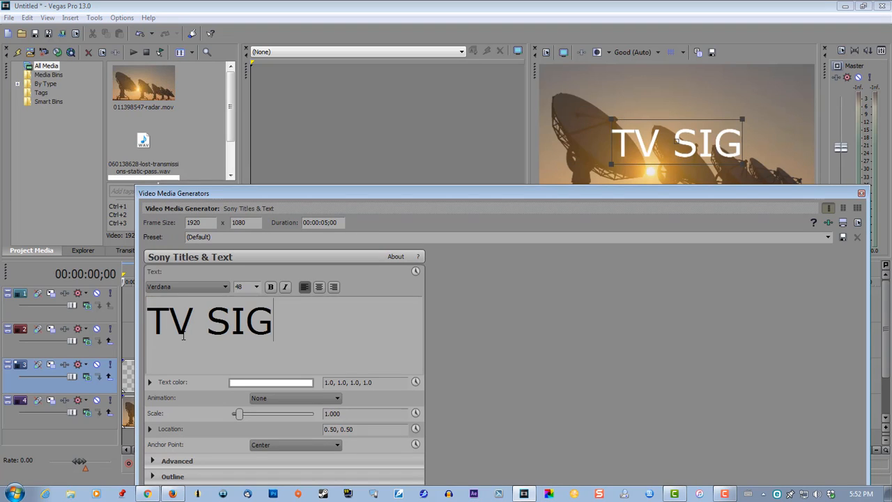
text(NAL)
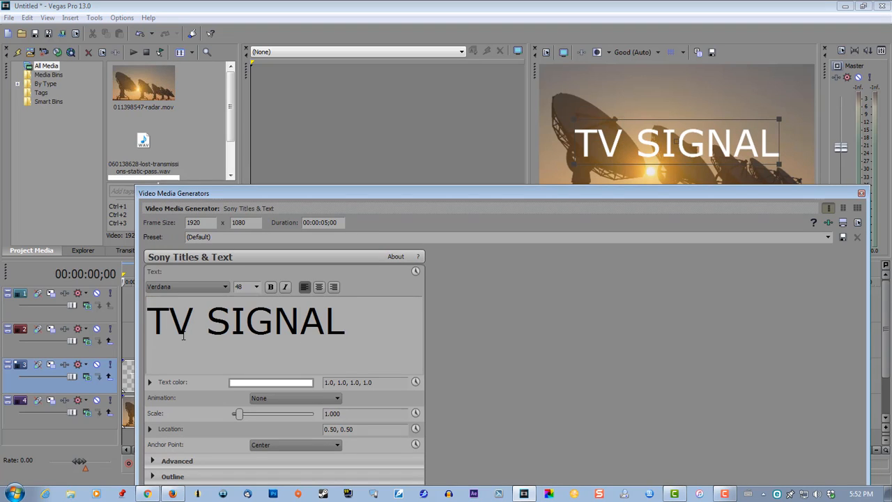
- Format the TV SIGNAL title in Arial at size 36
drag(366, 324, 196, 331)
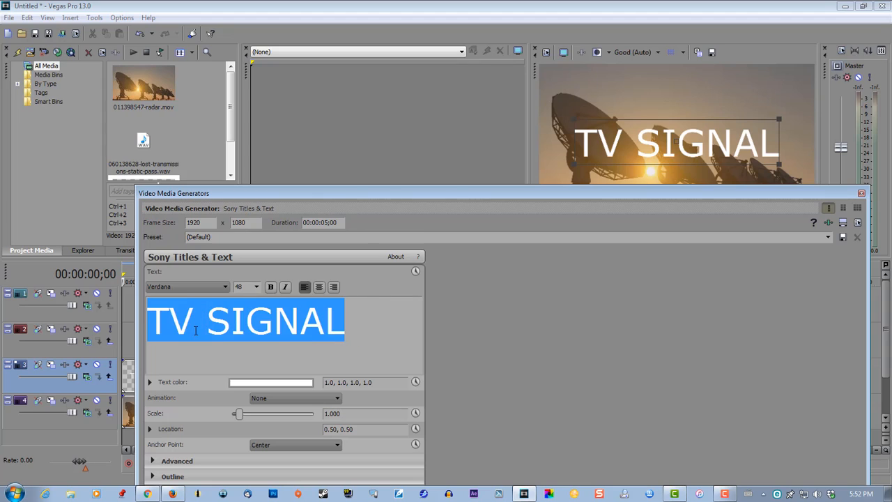
click(256, 287)
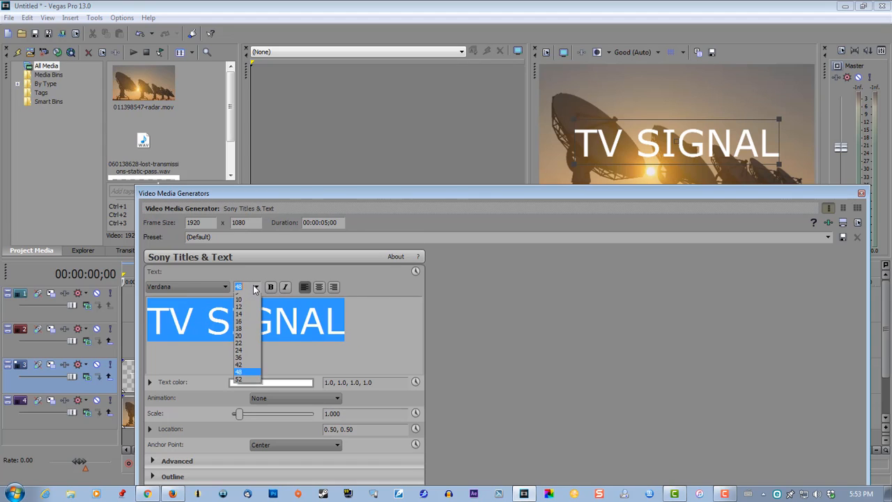
click(239, 363)
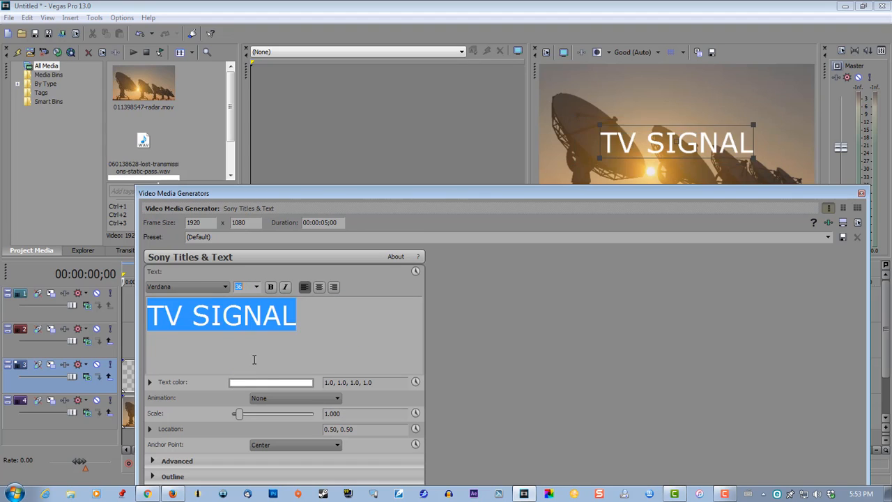
click(224, 287)
drag(227, 256, 224, 108)
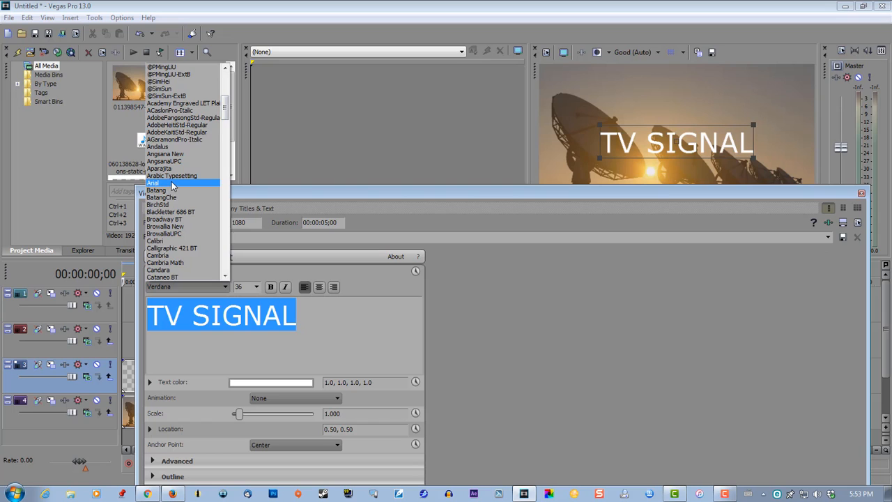
click(172, 184)
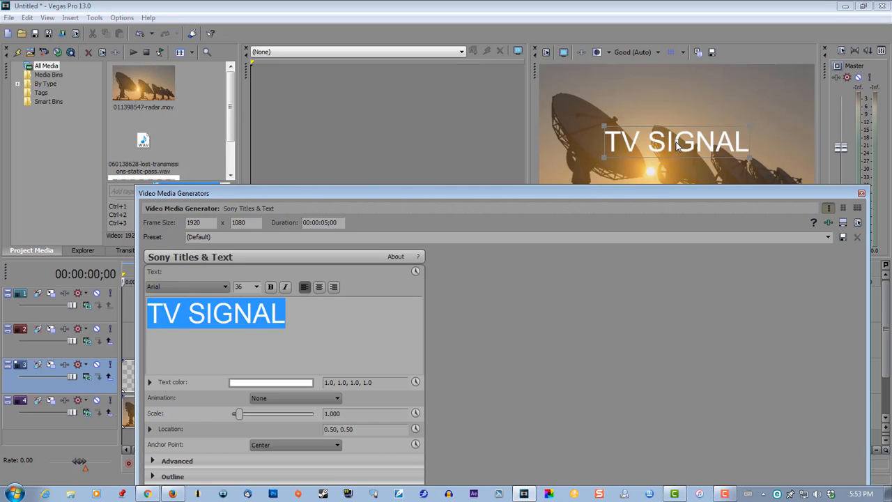
- Move the title to about location 0.63, 0.77 in the frame and extend its event to the end of the radar clip
drag(676, 143, 712, 103)
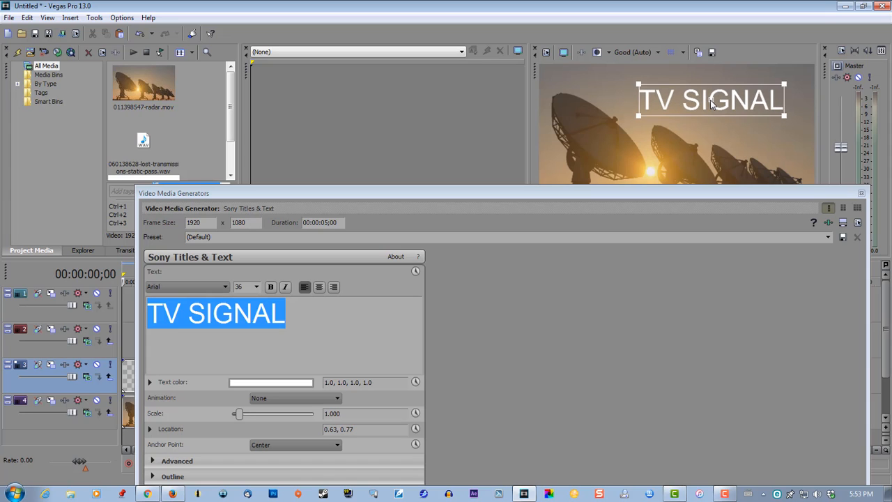
click(862, 193)
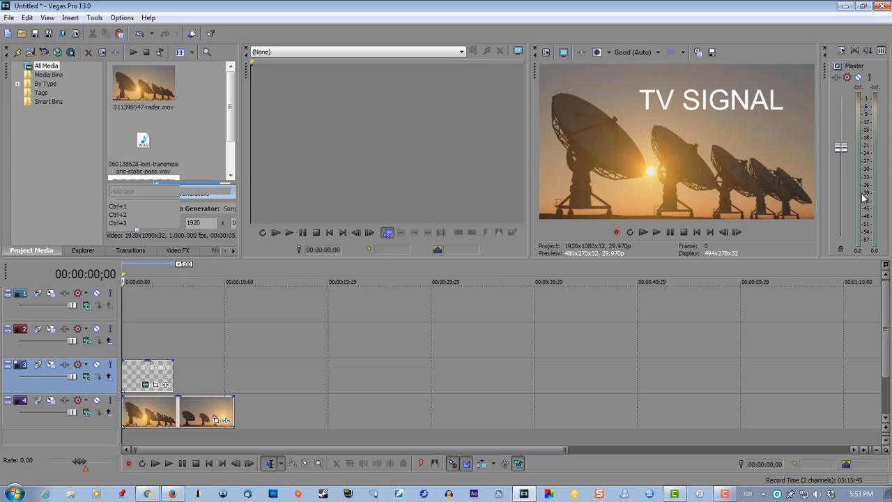
click(139, 276)
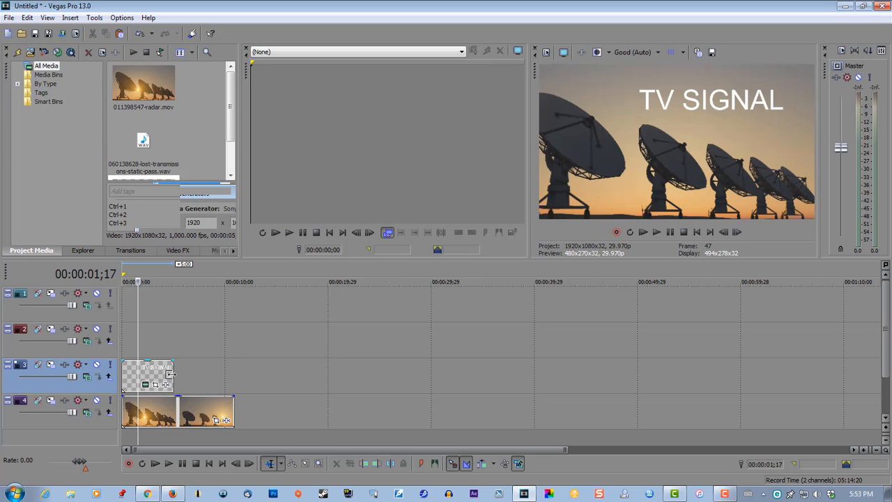
drag(170, 375, 231, 380)
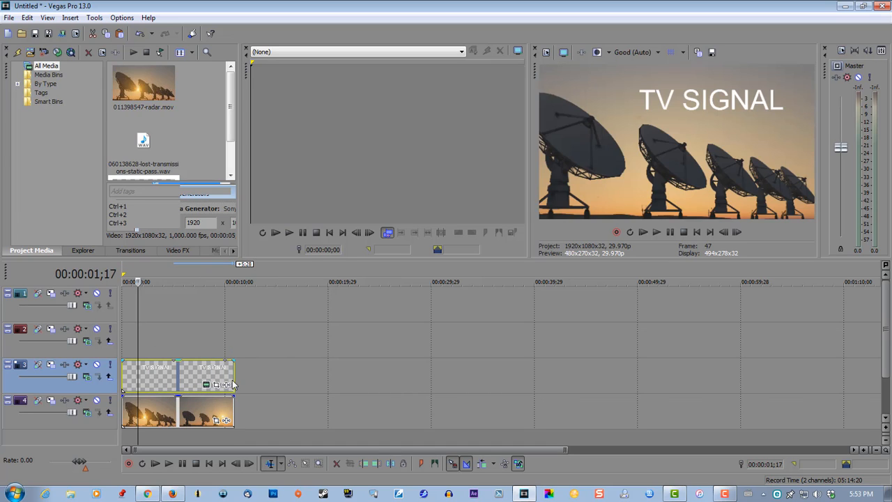
- Copy the title event to track 2 as a reference to the original media, aligned with the start of the timeline
right_click(157, 377)
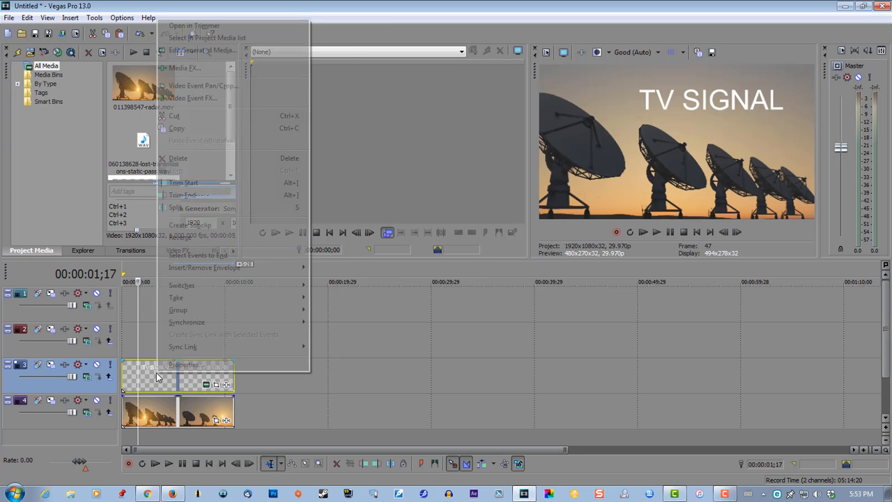
click(210, 130)
right_click(152, 337)
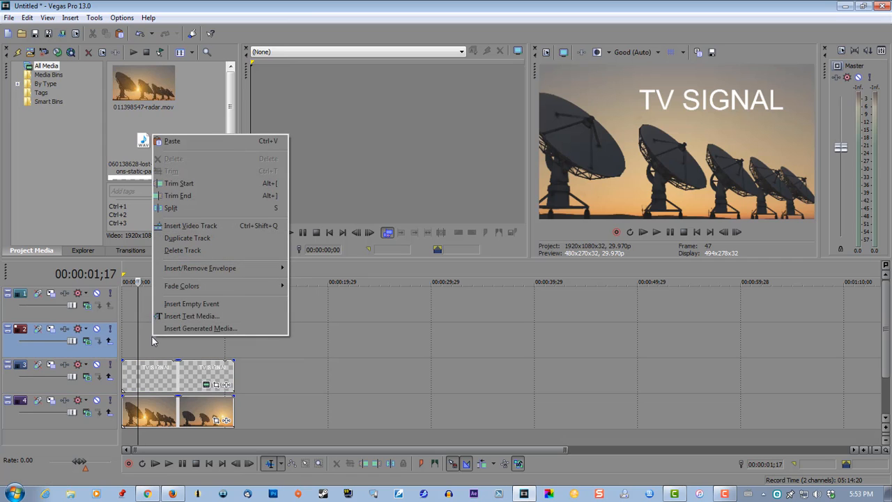
click(209, 140)
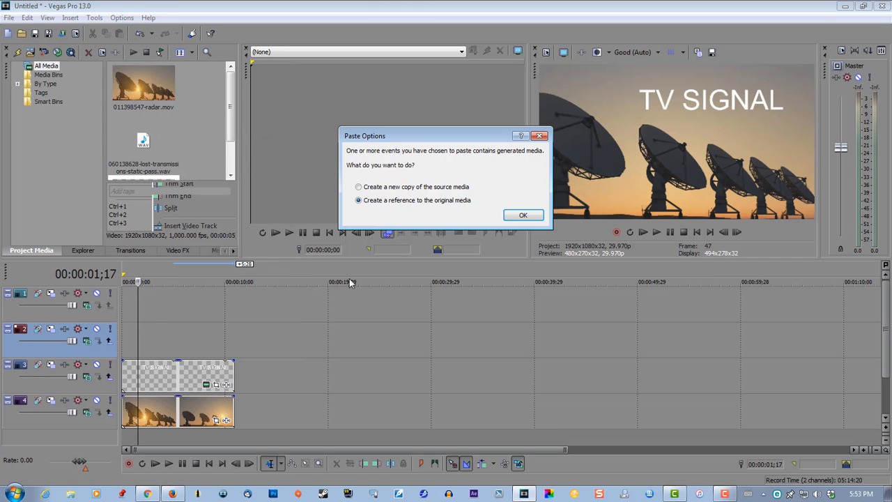
click(523, 216)
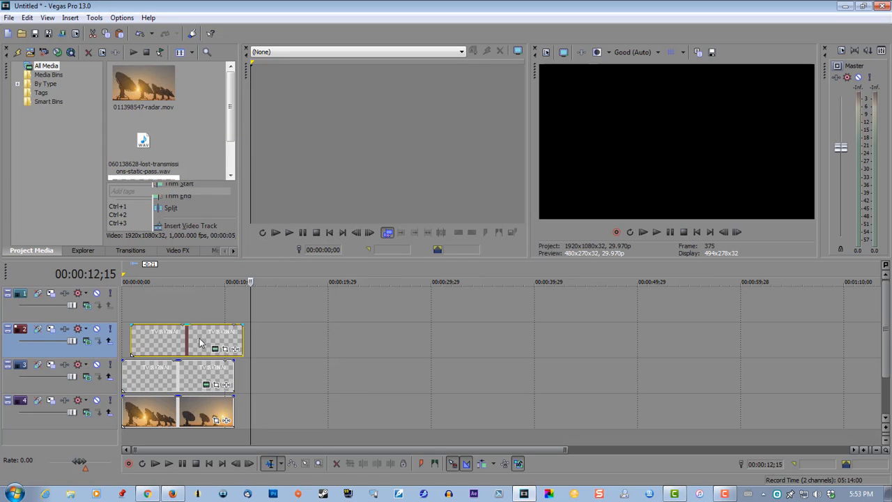
drag(200, 341, 192, 342)
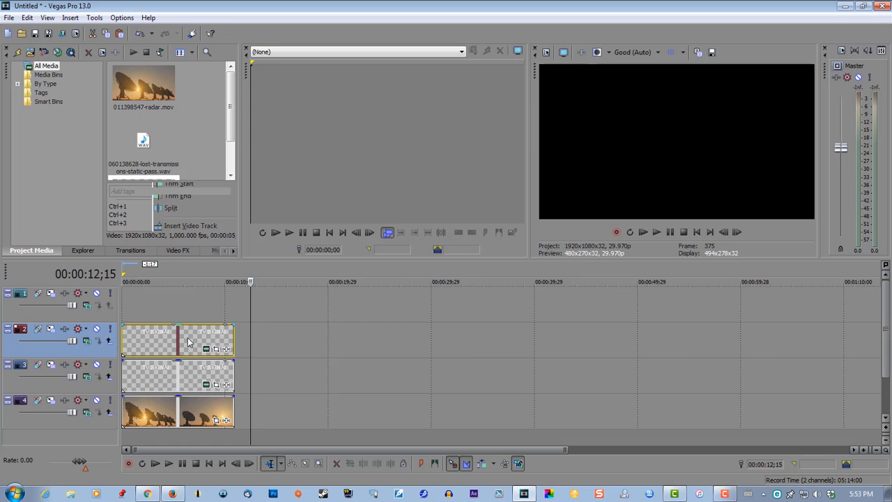
- Add an SMPTE Bars (NTSC) test pattern at the start of track 1 with its default 10-second duration
click(215, 250)
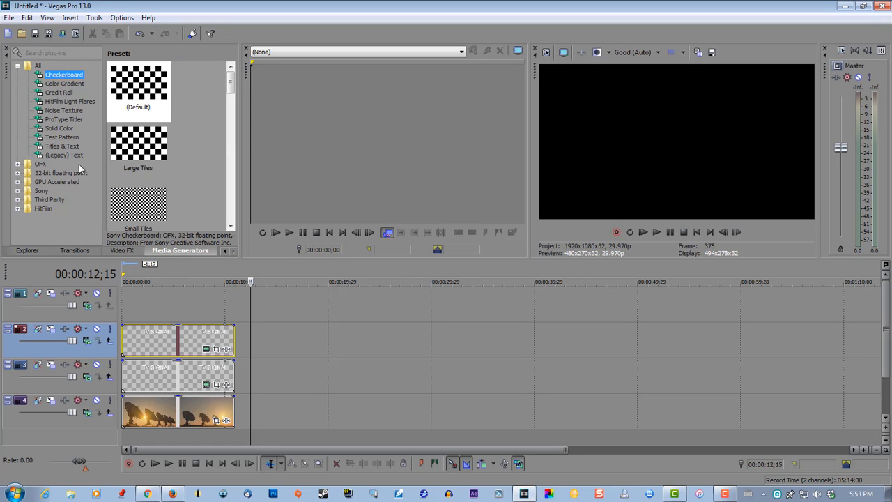
click(61, 139)
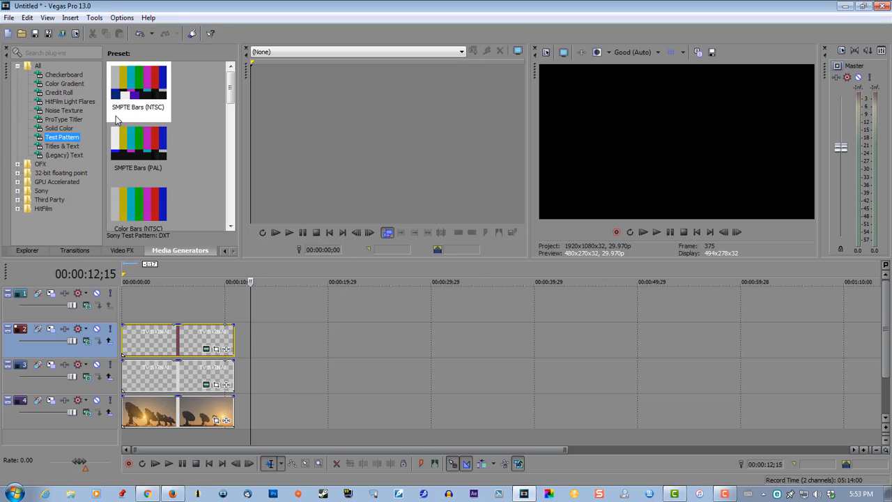
drag(134, 94, 114, 306)
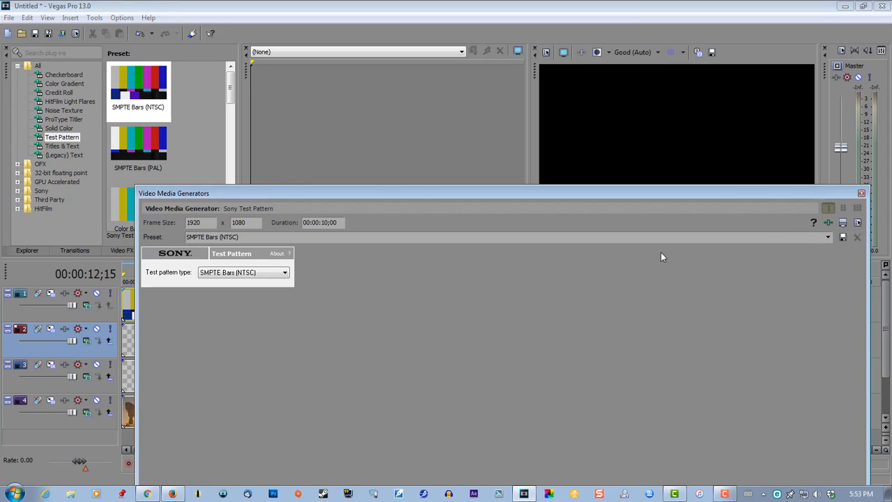
click(861, 194)
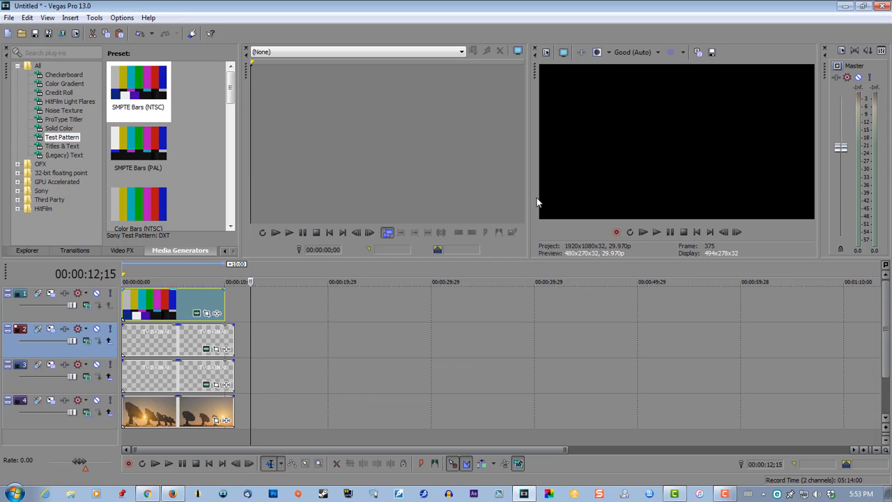
- Apply the TV Simulator effect with the Reset to None preset to the test pattern on track 1
click(122, 251)
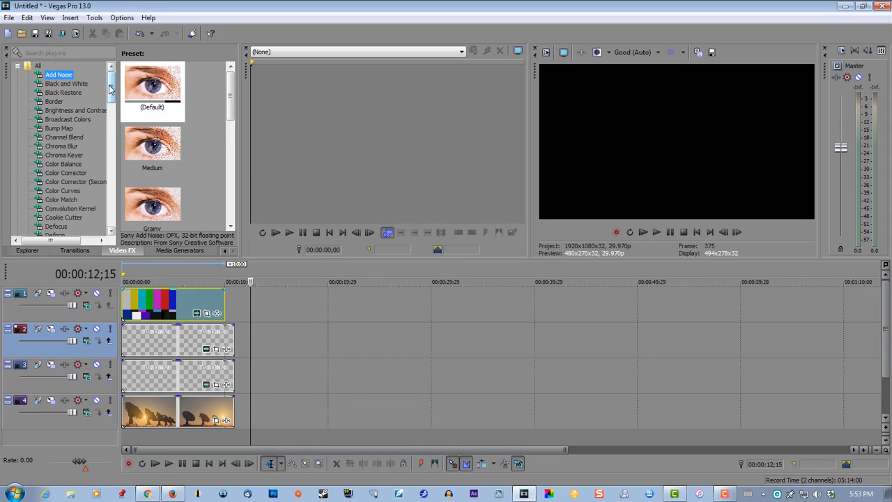
drag(111, 92, 106, 202)
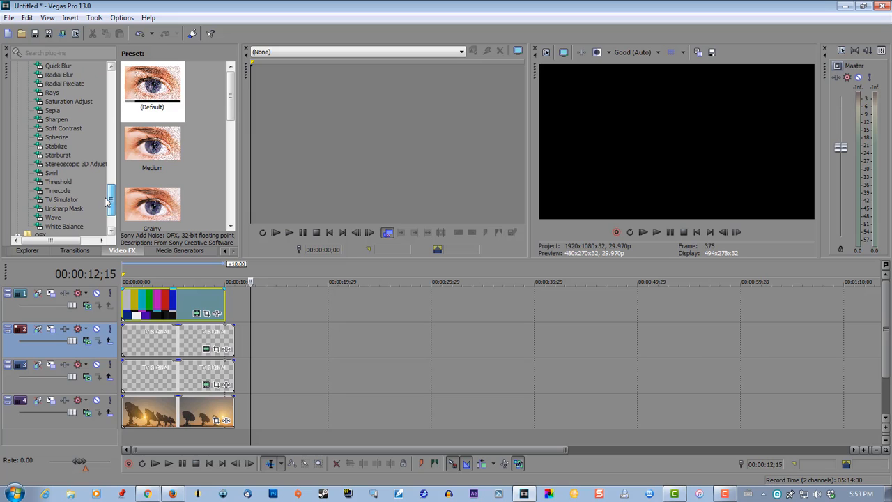
click(63, 200)
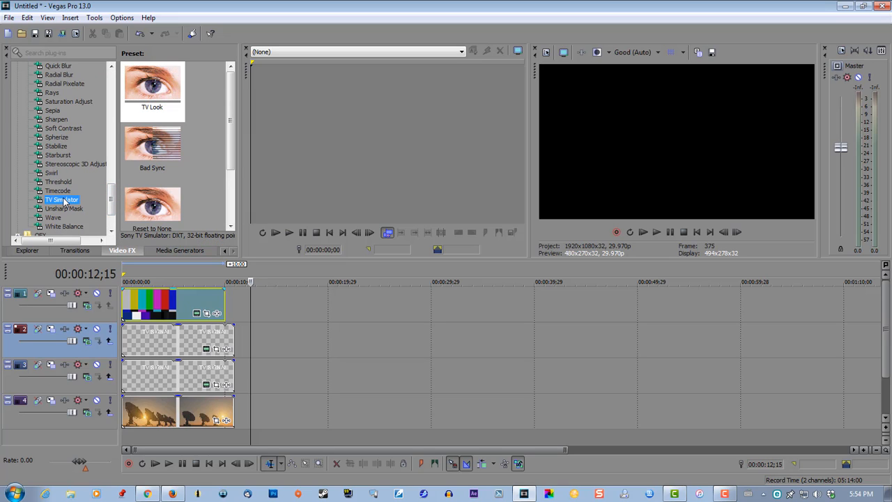
click(155, 211)
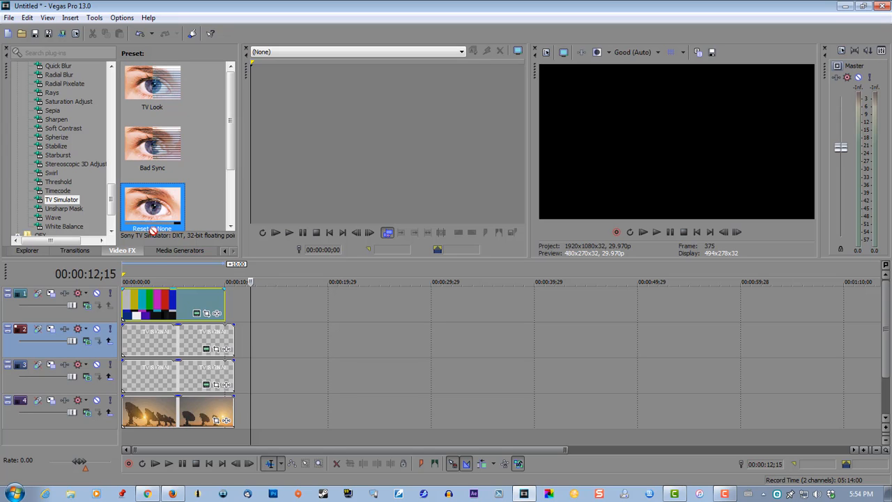
drag(153, 229, 139, 307)
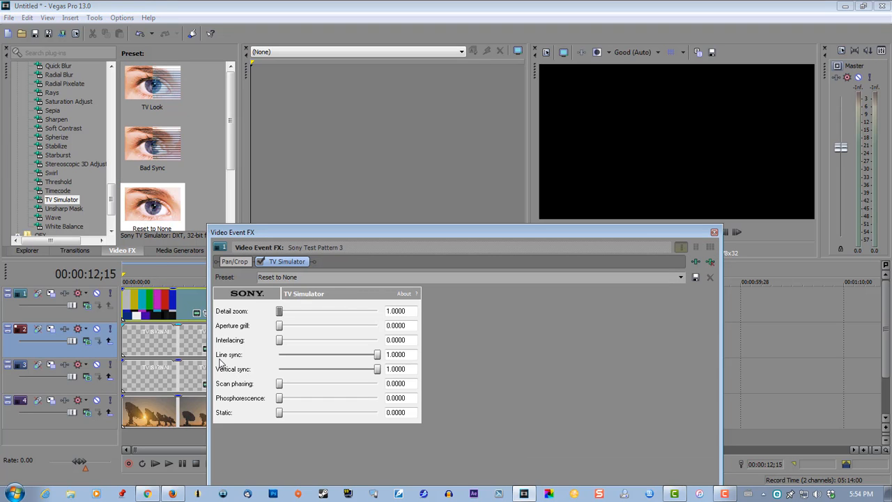
- Lower the TV Simulator's Line sync and Vertical sync to near zero, and preview the distorted bars at about 5 seconds
drag(377, 357, 279, 359)
drag(380, 374, 279, 371)
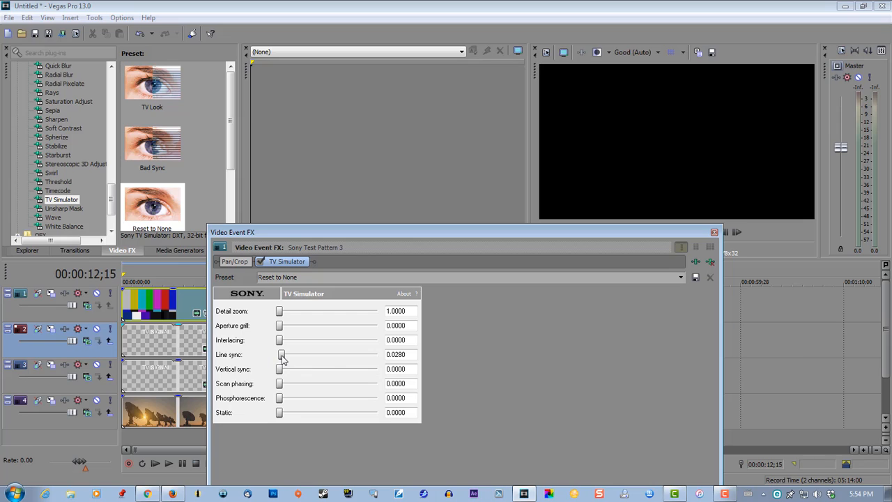
drag(282, 358, 285, 374)
click(715, 233)
click(175, 277)
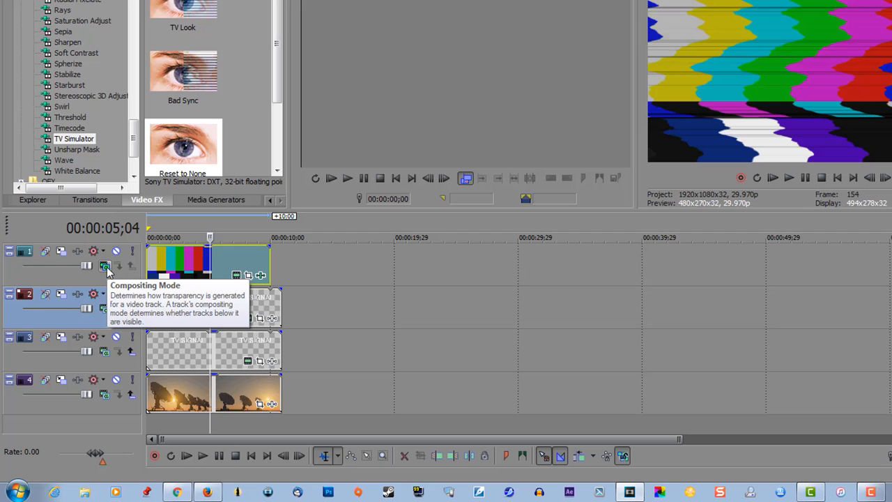
- Set track 1's compositing mode to Custom with the Sony Displacement Map plug-in
click(106, 267)
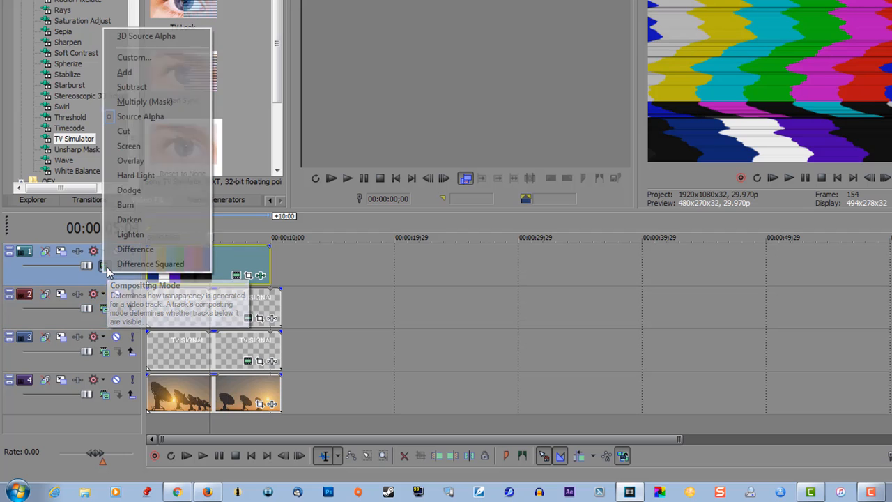
click(134, 58)
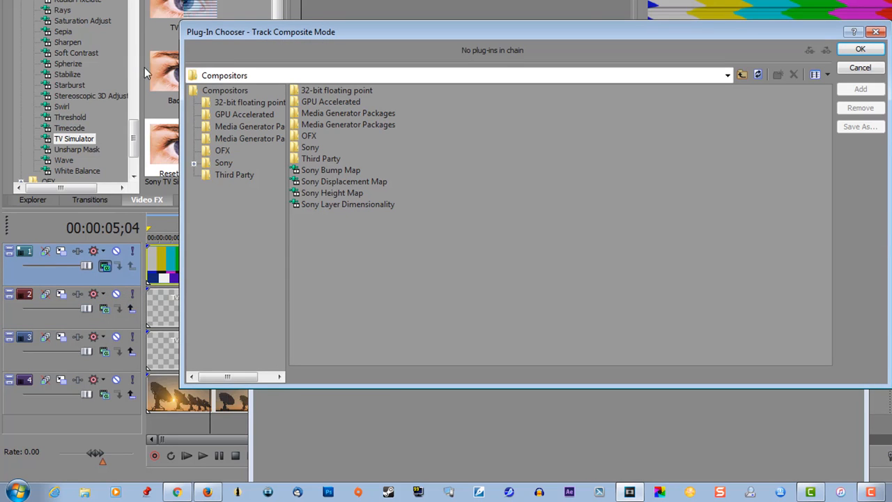
click(340, 183)
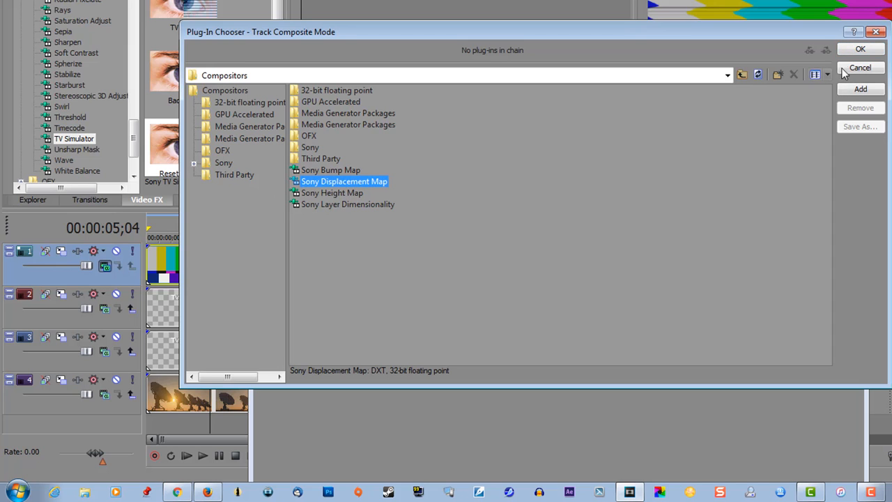
click(860, 51)
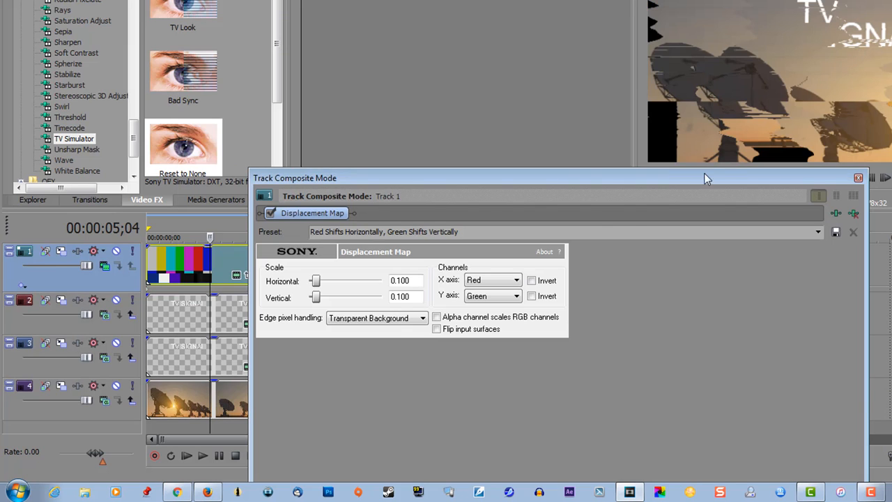
- Set the Displacement Map's horizontal and vertical scale to 0.065, wrap edge pixels around, and enable Alpha channel scales RGB channels
drag(315, 281, 309, 298)
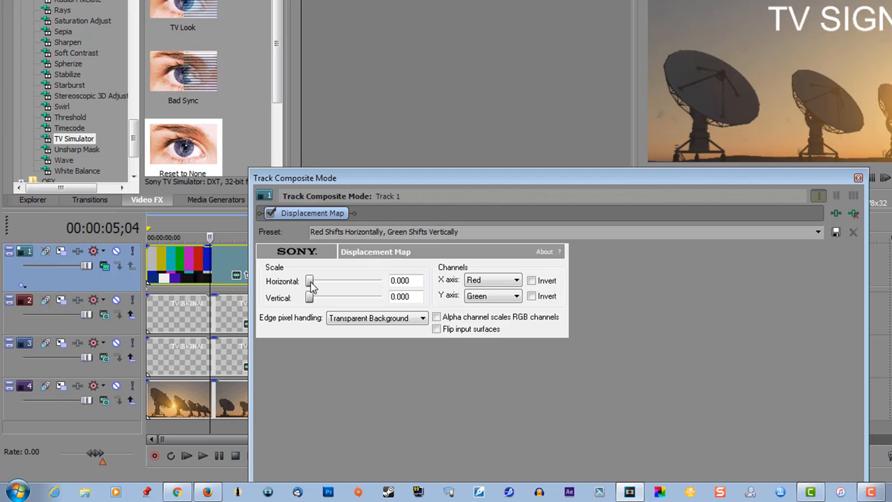
drag(311, 283, 317, 300)
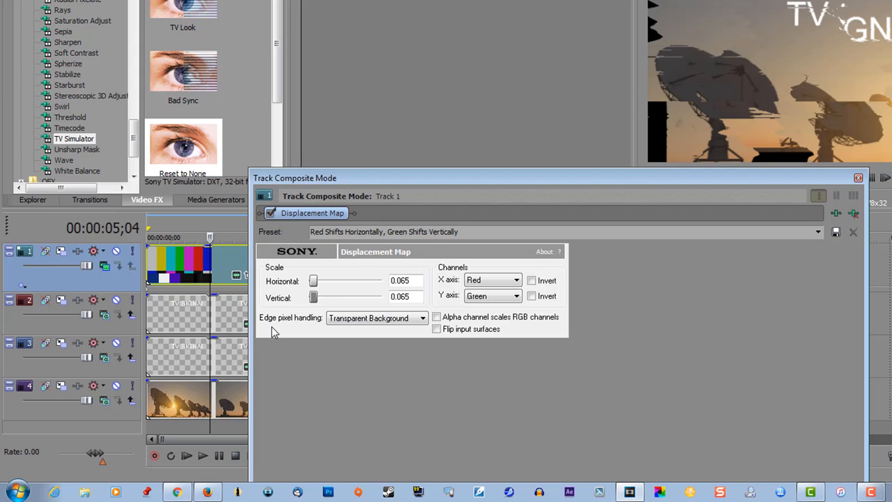
click(371, 322)
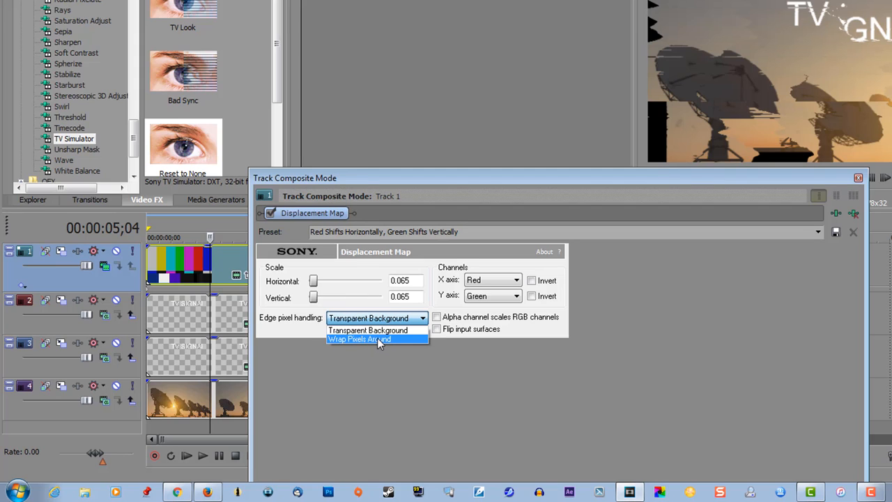
click(380, 339)
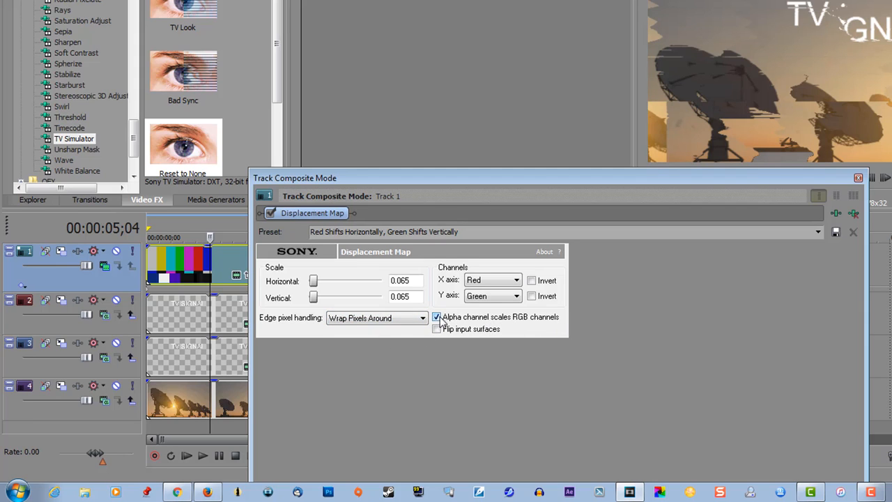
click(858, 179)
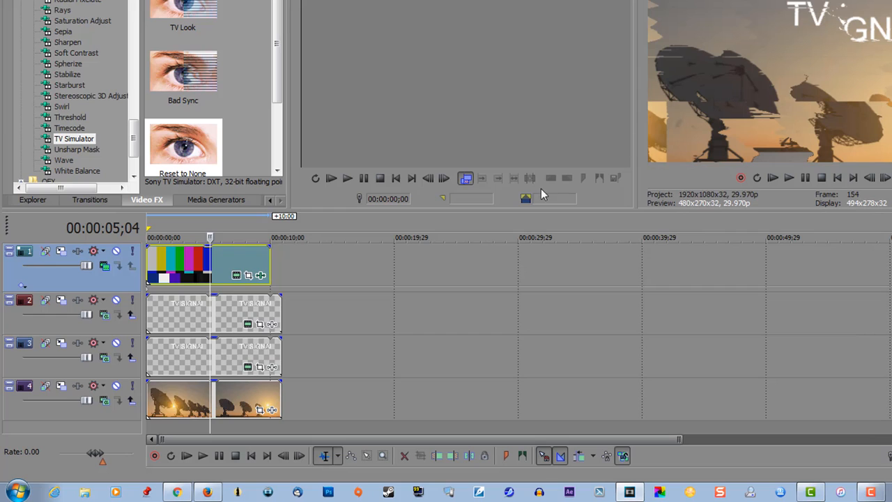
- Make tracks 2 and 3 compositing children of track 1 so the displacement affects only the titles
click(133, 317)
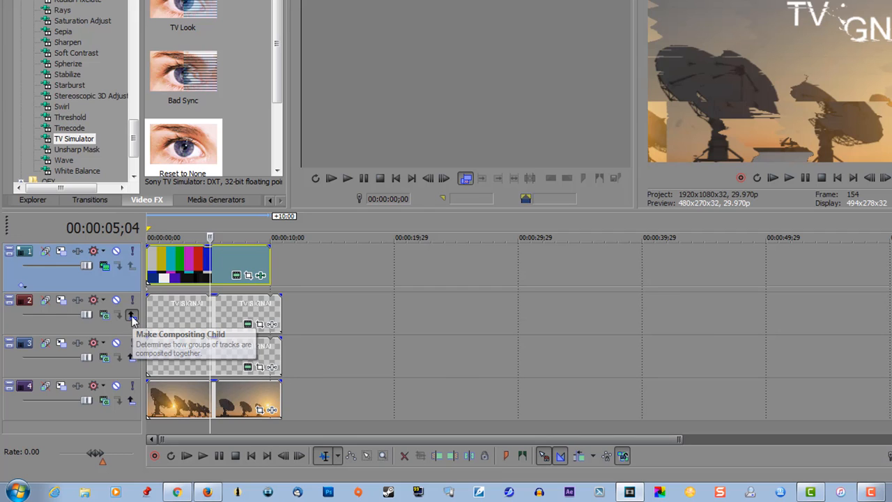
click(132, 358)
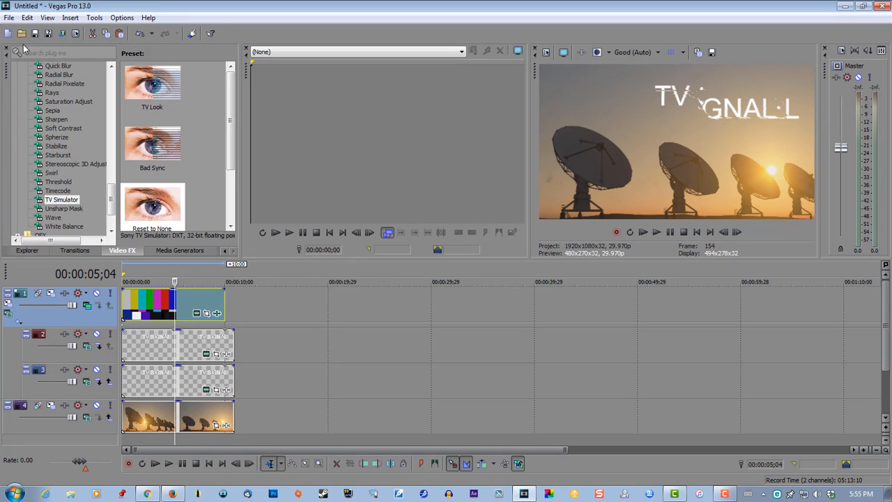
- Set the project's stereoscopic 3D mode to Anaglyphic (red/cyan) in the project properties
click(10, 18)
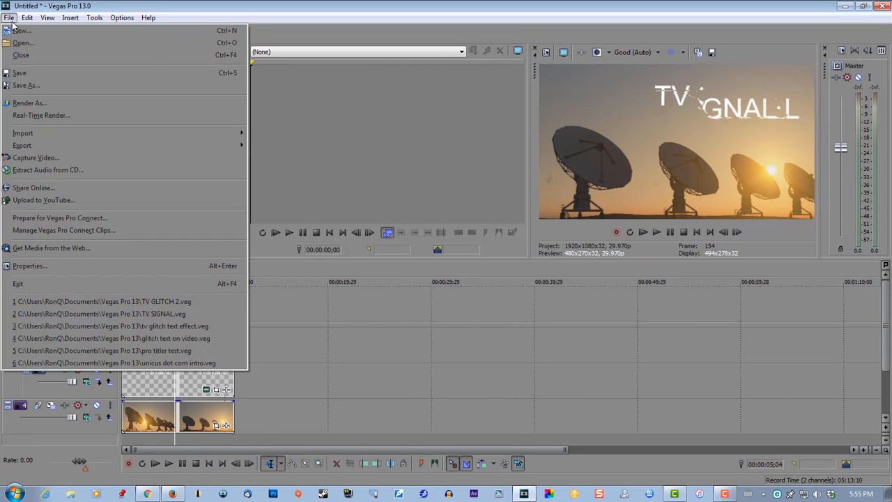
click(33, 267)
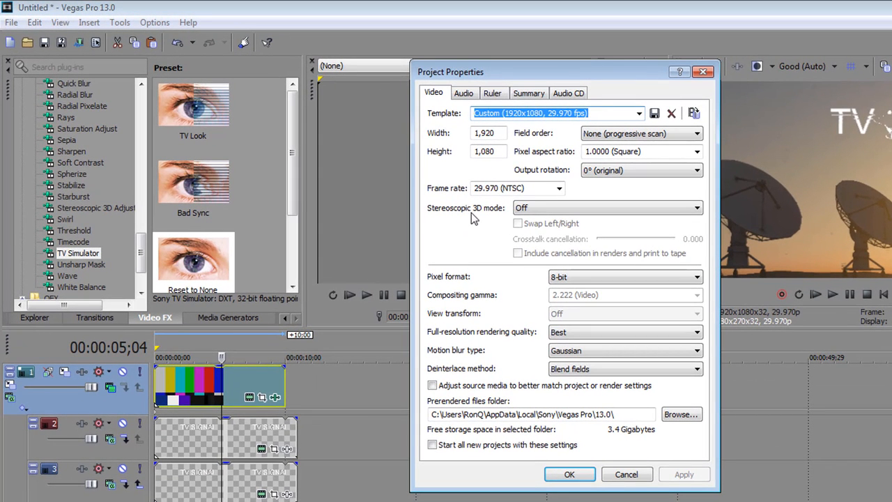
click(579, 210)
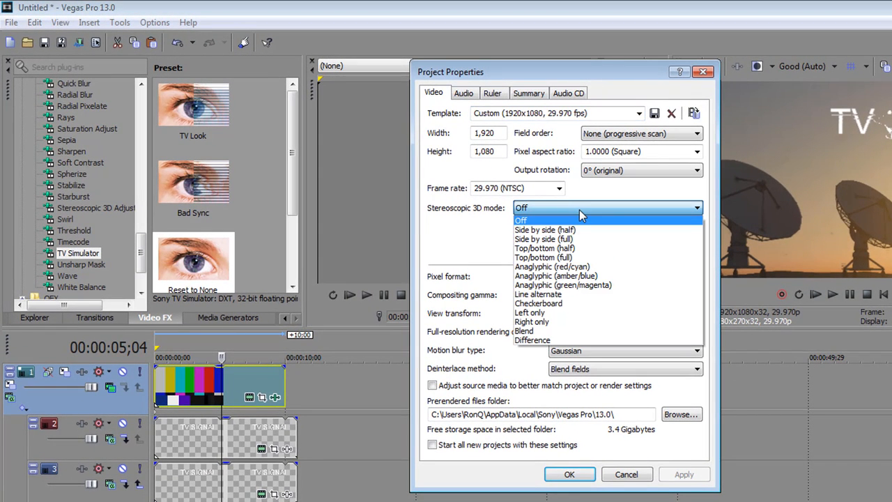
click(592, 268)
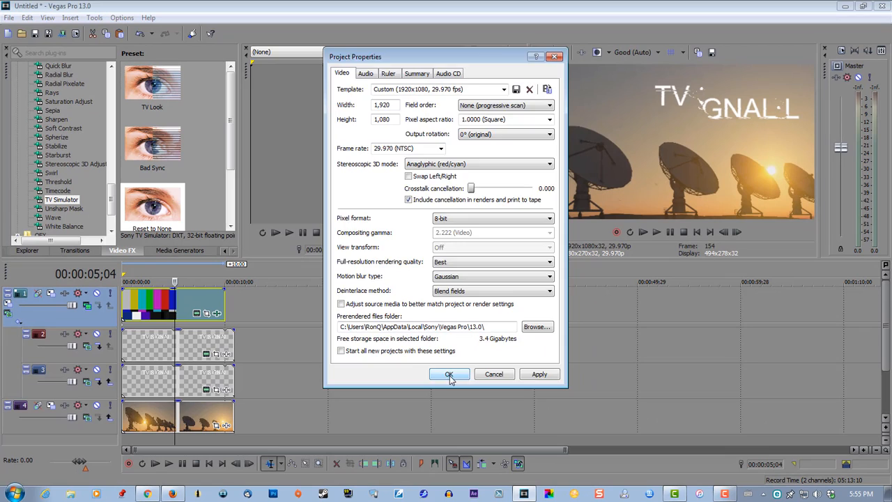
click(571, 478)
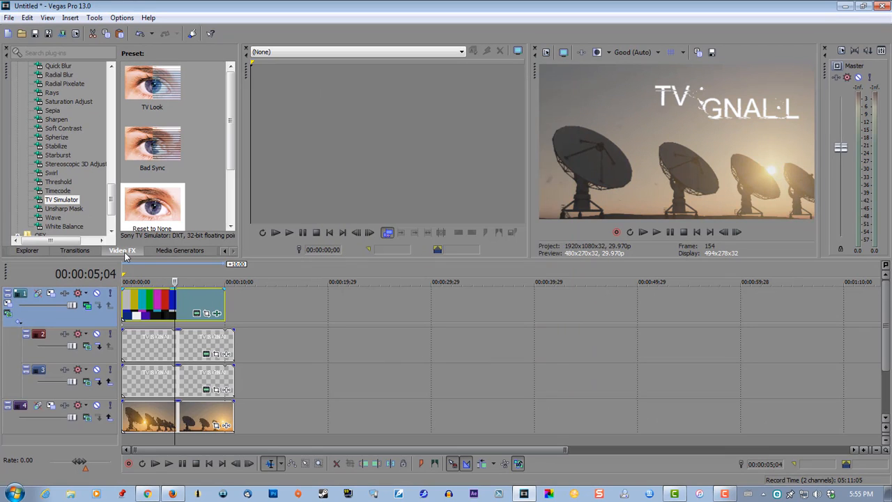
- Apply the Stereoscopic 3D Adjust effect to the title on track 2 with a horizontal offset of about 0.0224
click(64, 166)
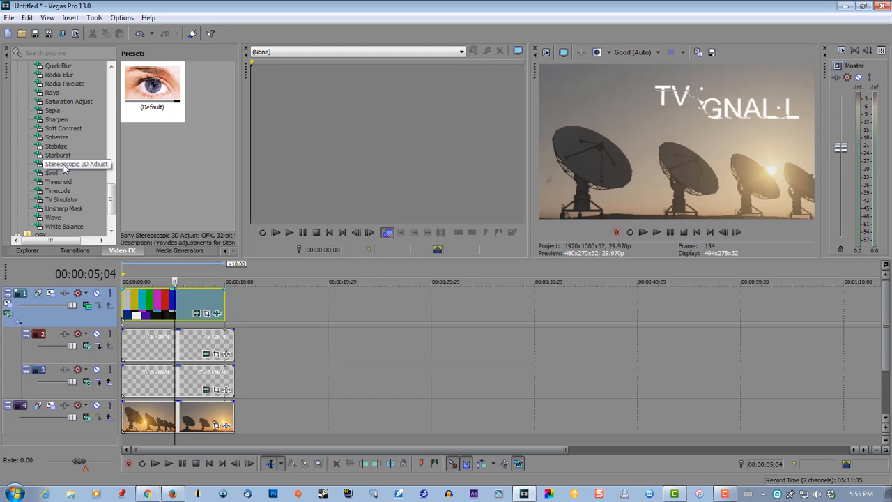
drag(64, 166, 149, 344)
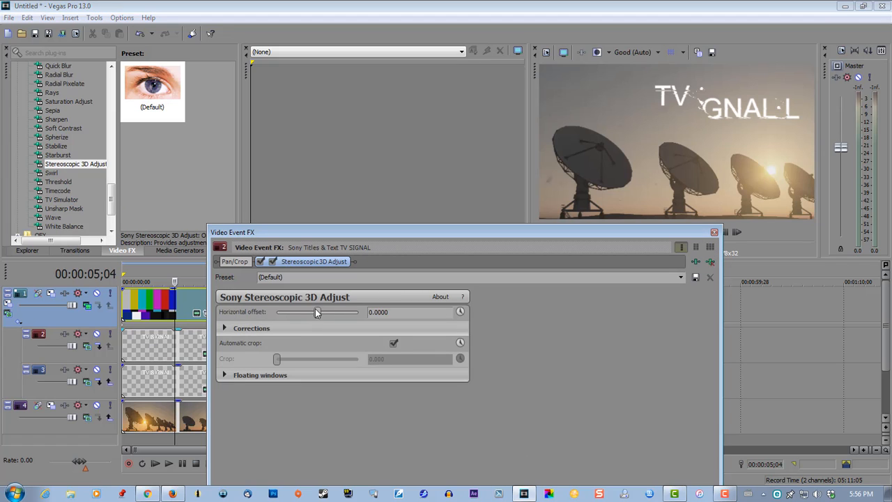
drag(318, 312, 329, 315)
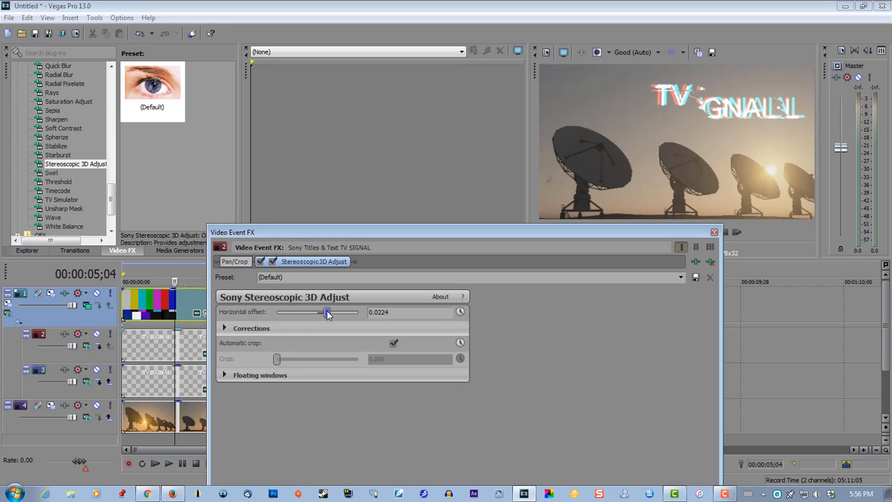
click(714, 233)
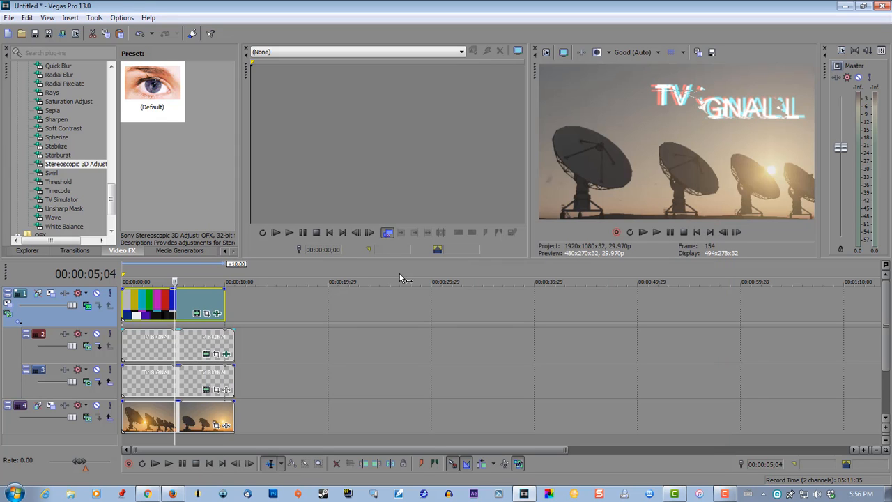
- Shorten the color bars event on track 1 to about 28 frames and move it to start at about 2;10
drag(225, 307, 133, 303)
scroll(255, 307, up, 1)
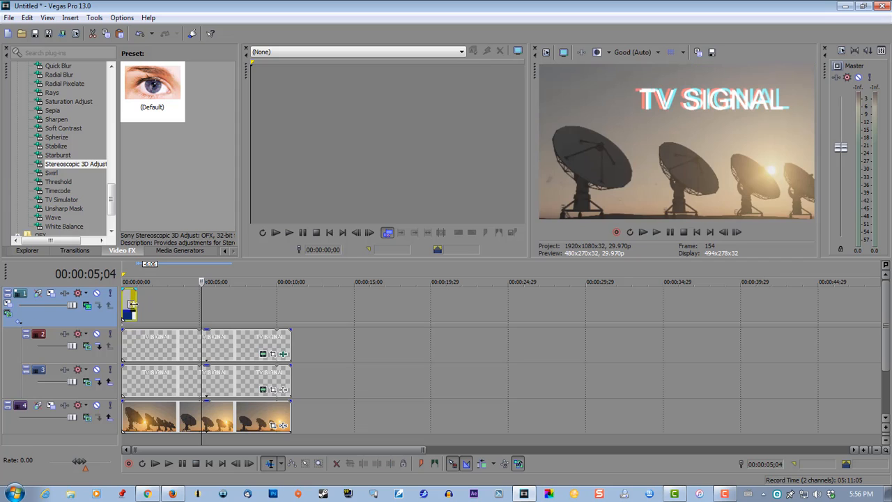
drag(130, 310, 167, 310)
- Copy the shortened color bars event and paste the copy on track 1 at 00:00:05;04
right_click(165, 309)
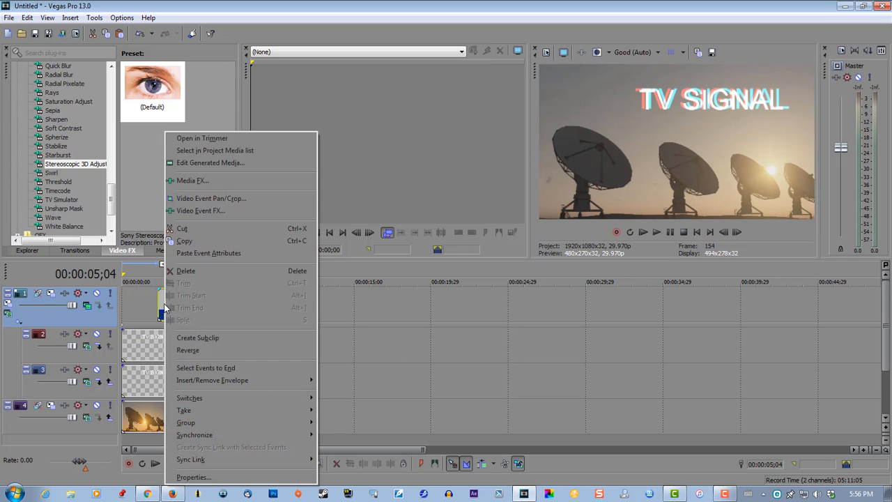
click(183, 241)
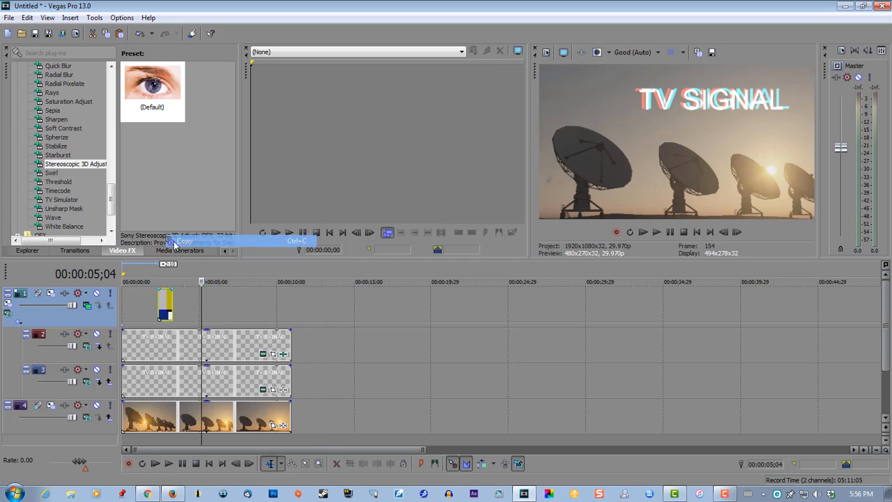
right_click(232, 304)
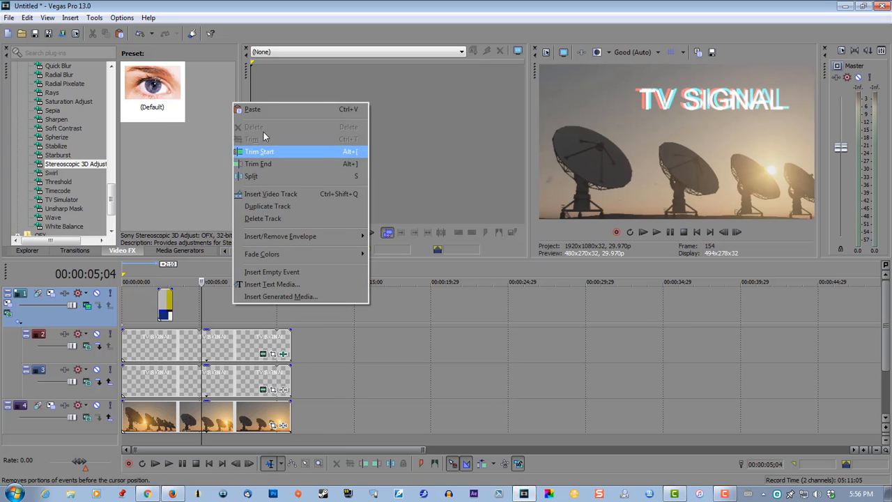
click(265, 113)
click(507, 218)
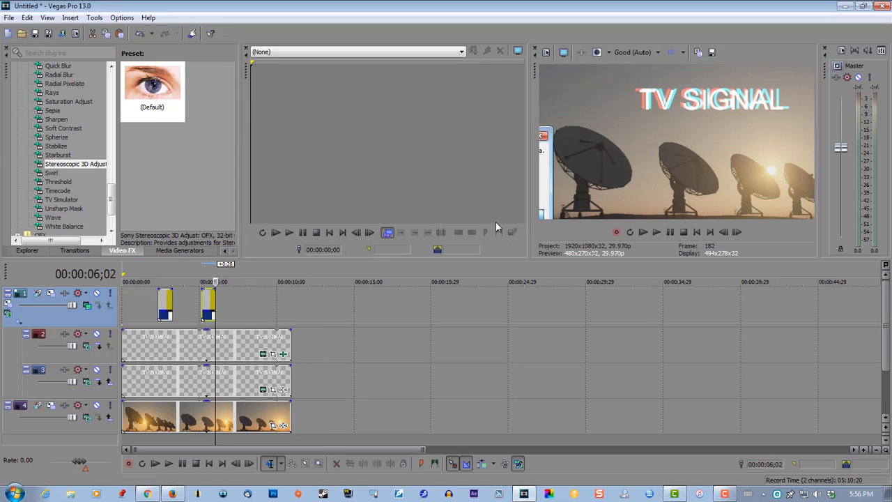
- Reposition the two color bars events on track 1 to start at about 3;06 and 6;10
drag(208, 307, 223, 307)
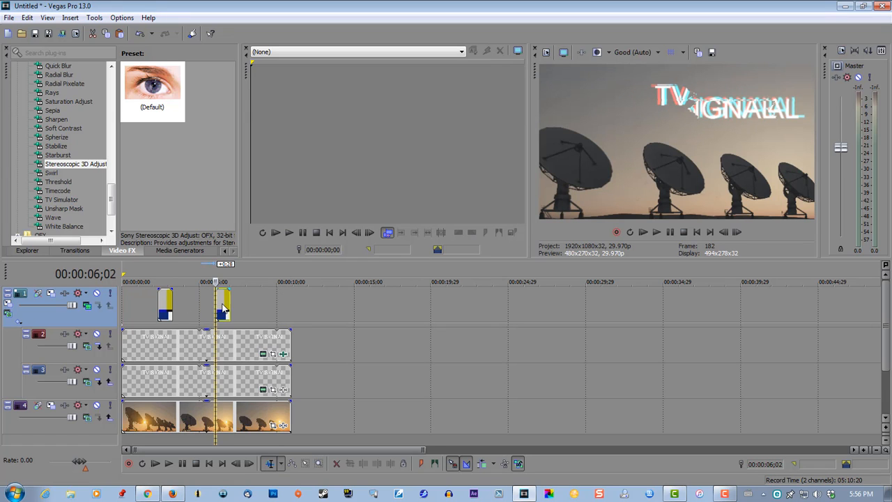
click(202, 302)
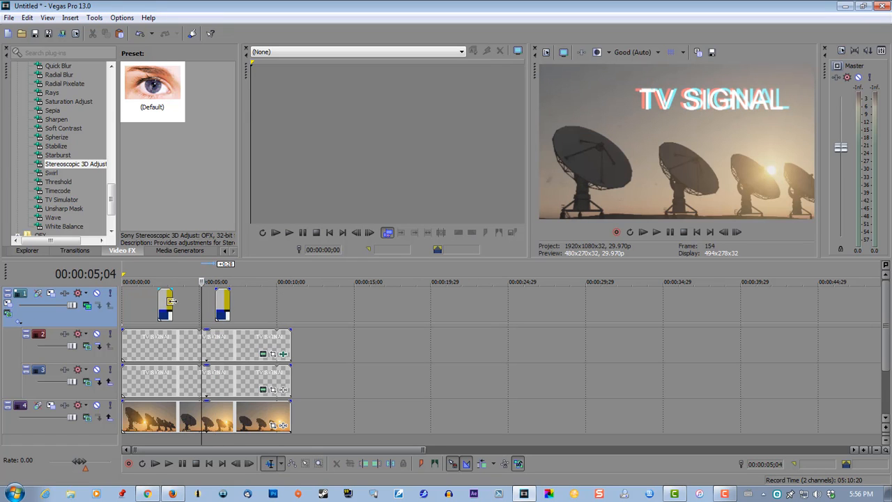
drag(168, 305, 231, 307)
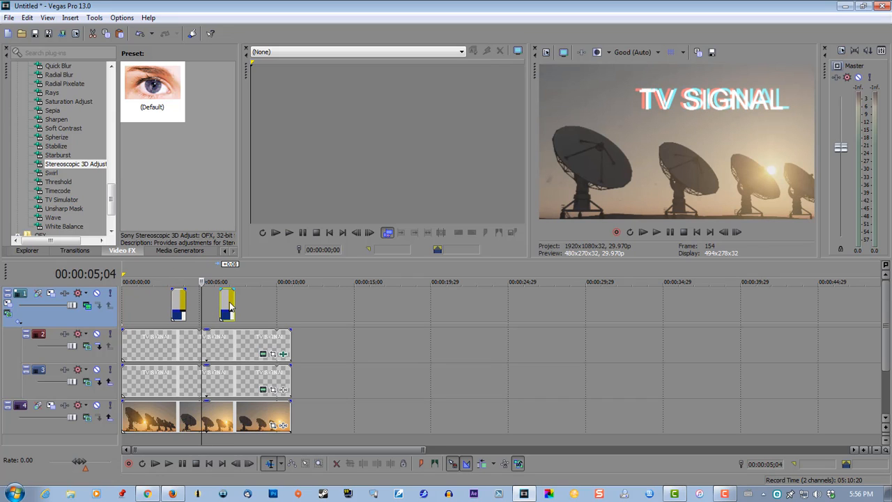
click(282, 302)
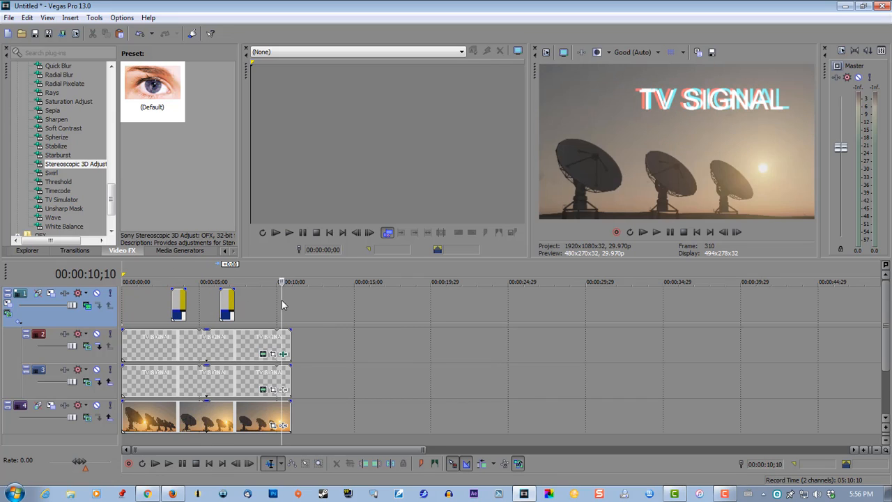
- Split the title event on track 2 at 3;06, 4;04, 6;10 and 7;08, matching the edges of the two color bars events
click(172, 336)
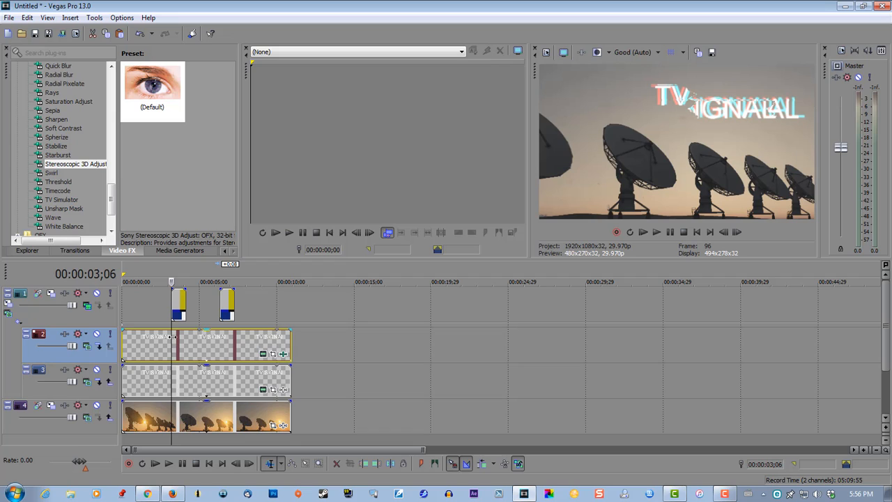
key(s)
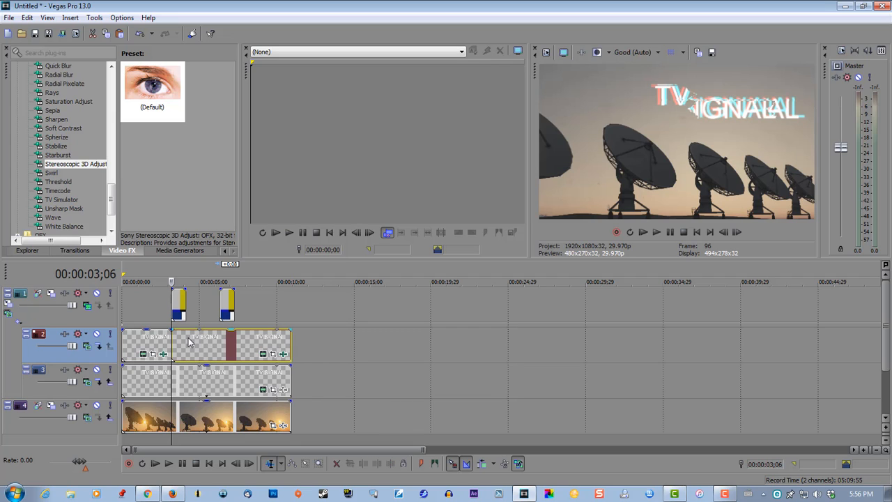
click(187, 342)
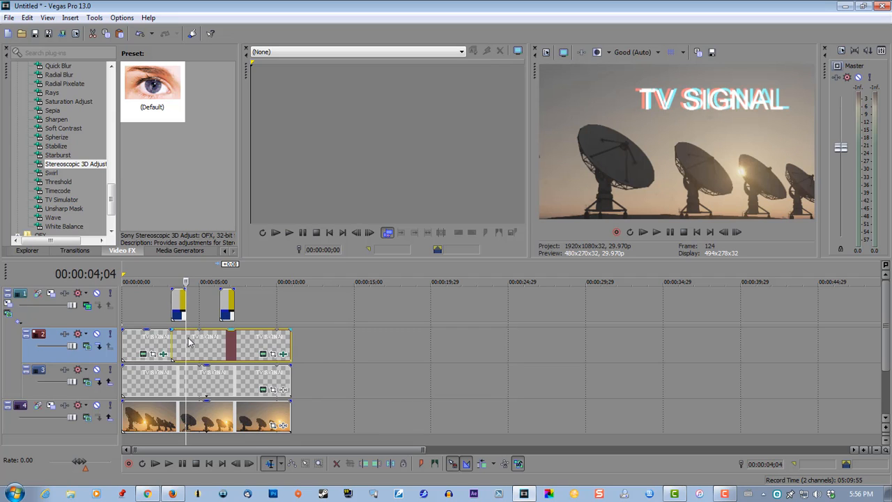
key(s)
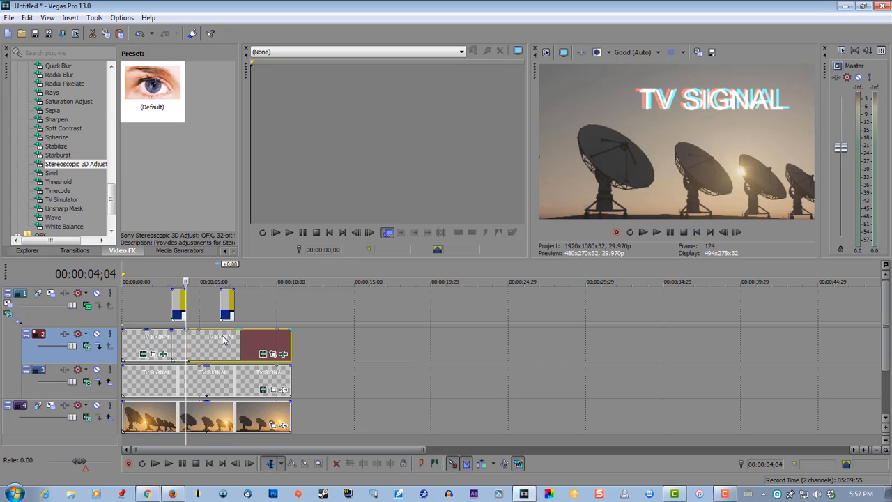
click(221, 340)
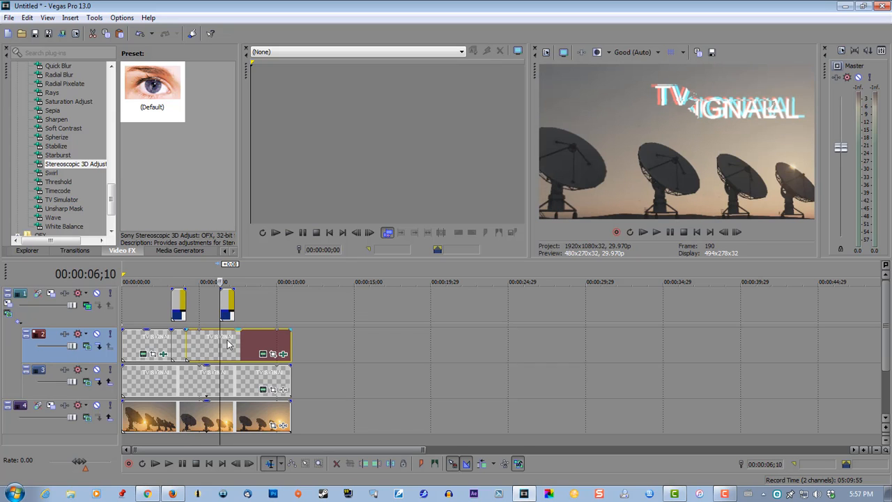
key(s)
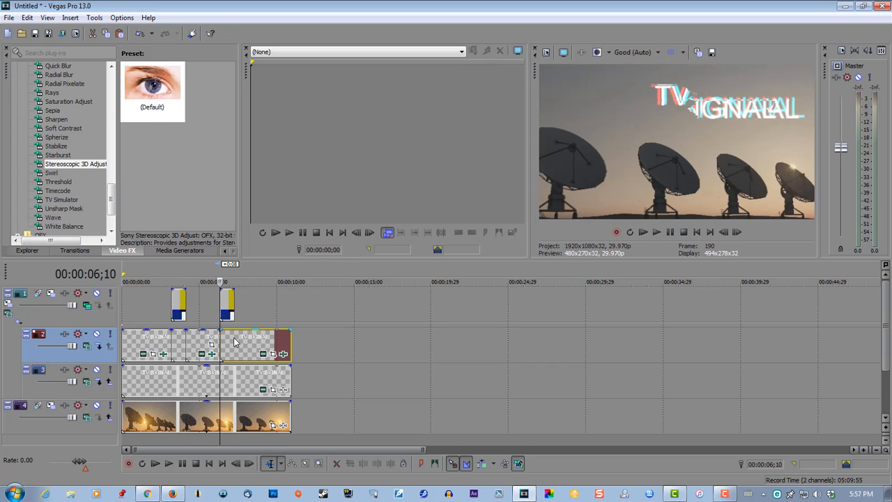
click(234, 342)
key(s)
- Delete the three title segments on track 2 that lie outside the two color bars events
click(151, 352)
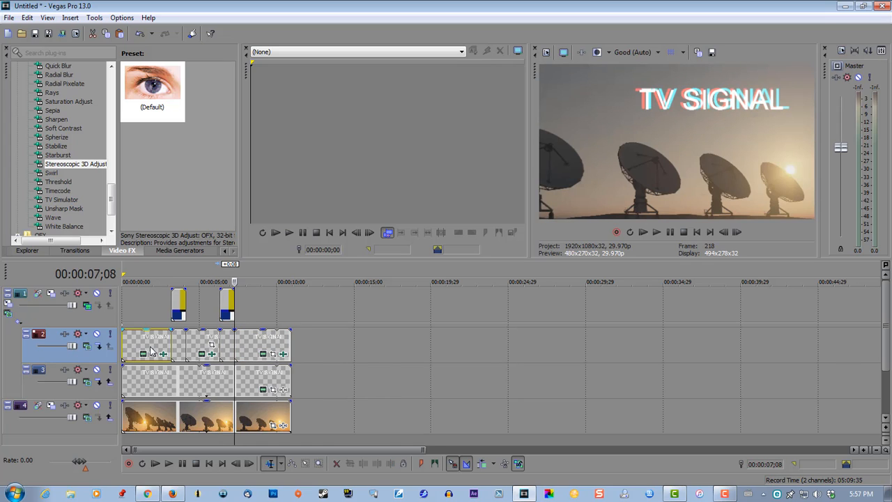
key(Delete)
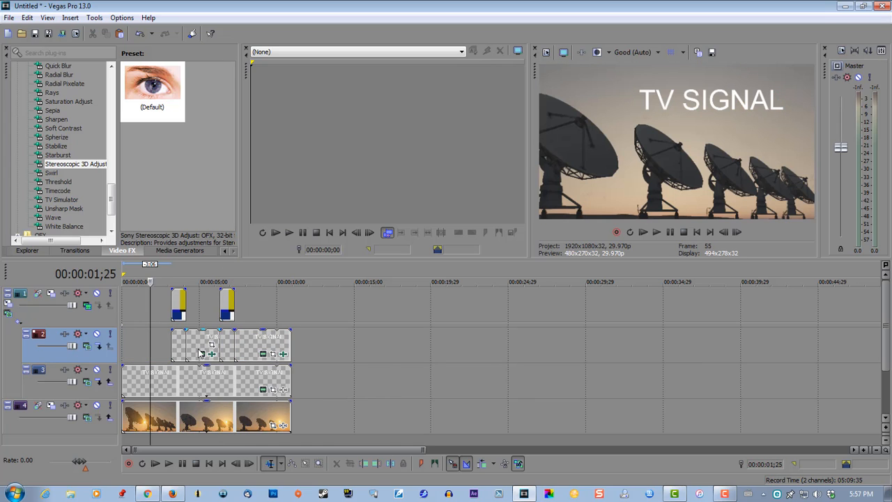
click(196, 349)
key(Delete)
click(248, 343)
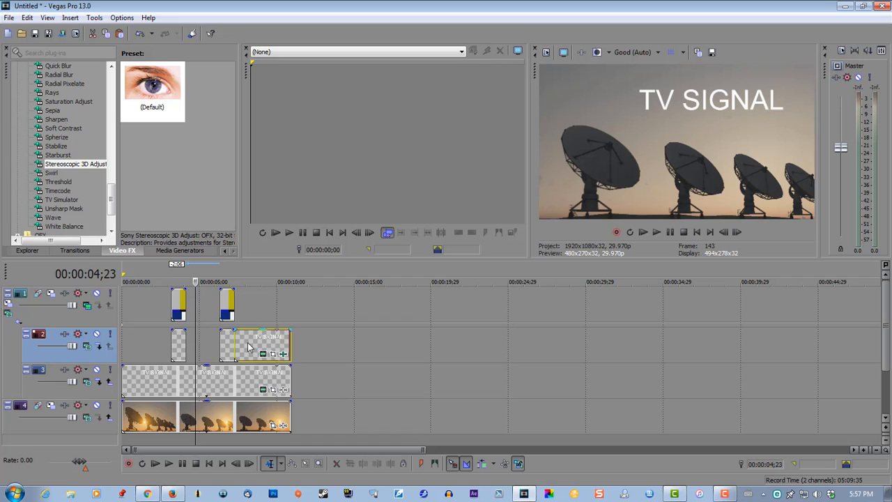
key(Delete)
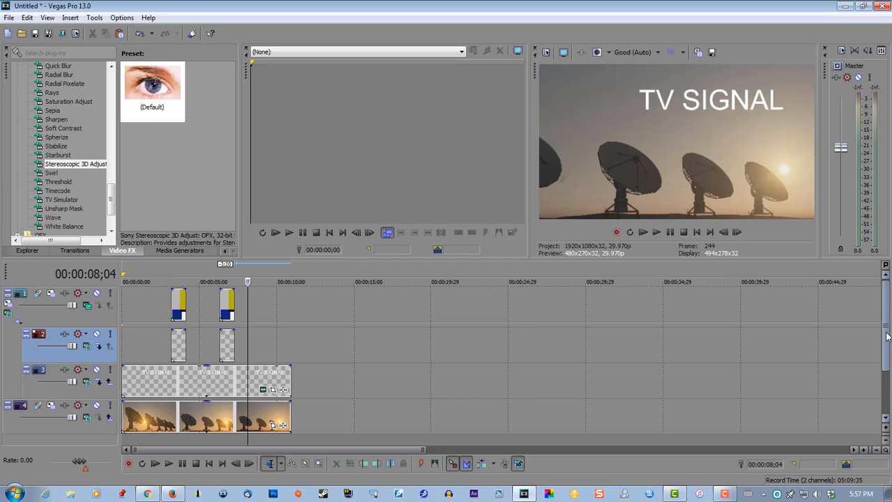
- Place 060138628-lost-transmissions-static-pass.wav on a new audio track below the footage, starting at 3;06, and trim its end to 4;04
scroll(888, 348, down, 1)
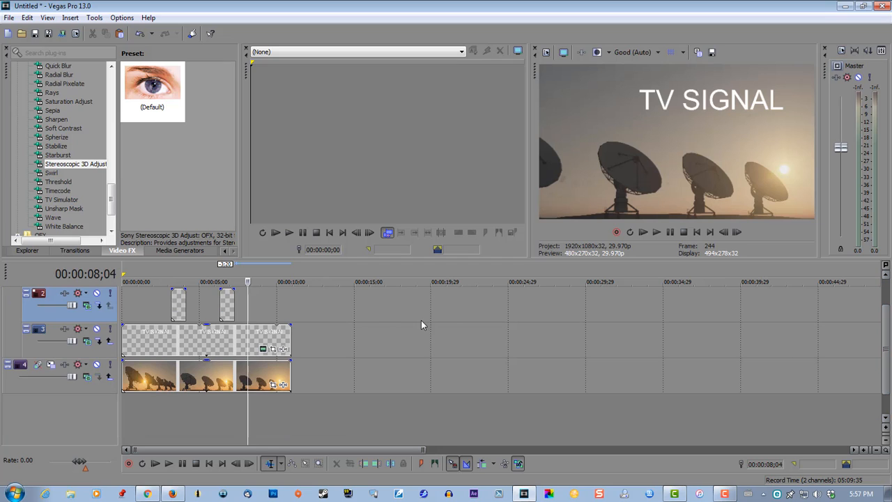
click(28, 250)
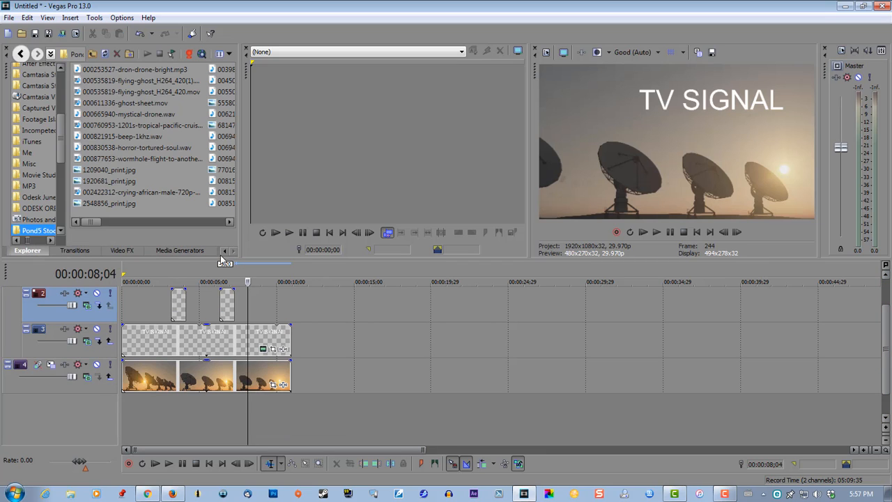
click(223, 251)
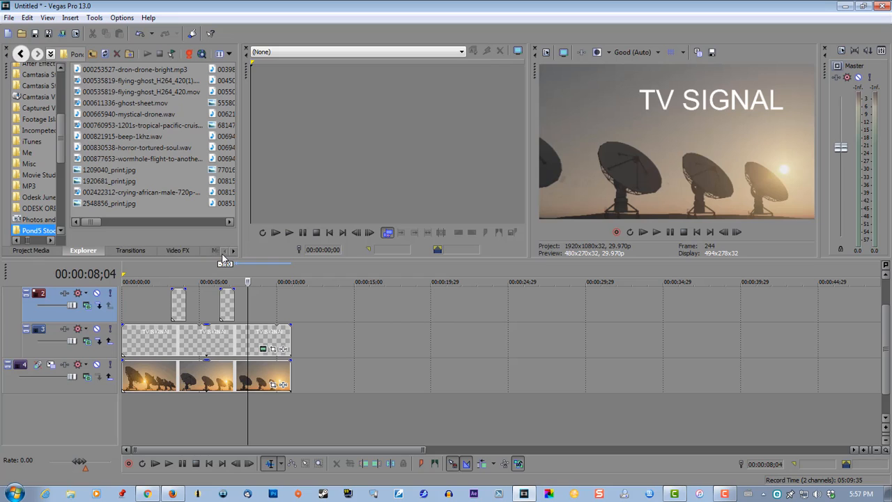
click(41, 254)
click(147, 98)
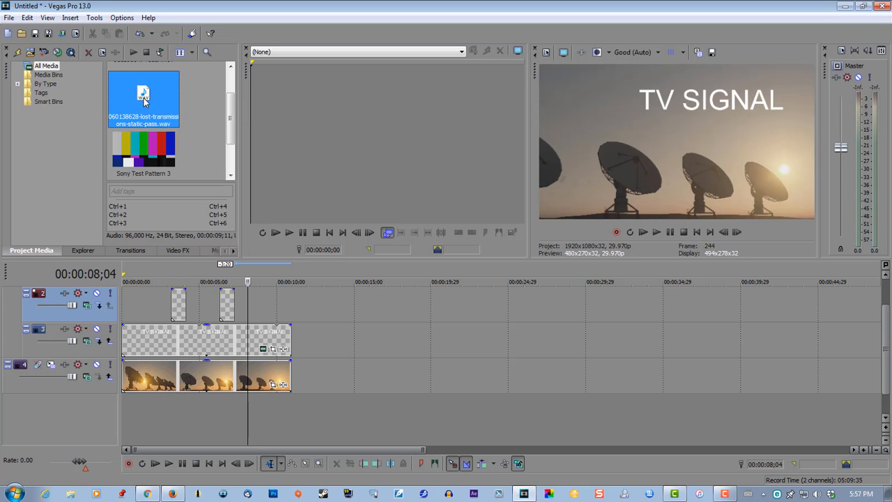
drag(236, 272, 171, 400)
drag(172, 401, 199, 412)
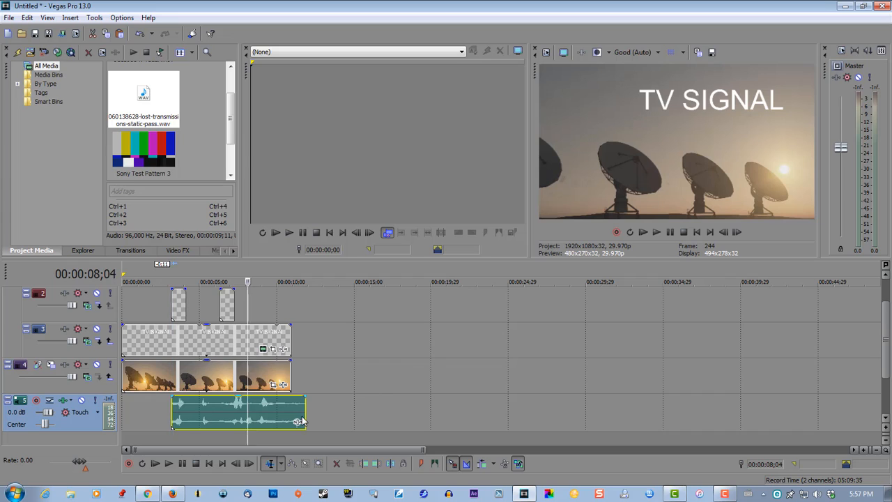
drag(304, 421, 186, 416)
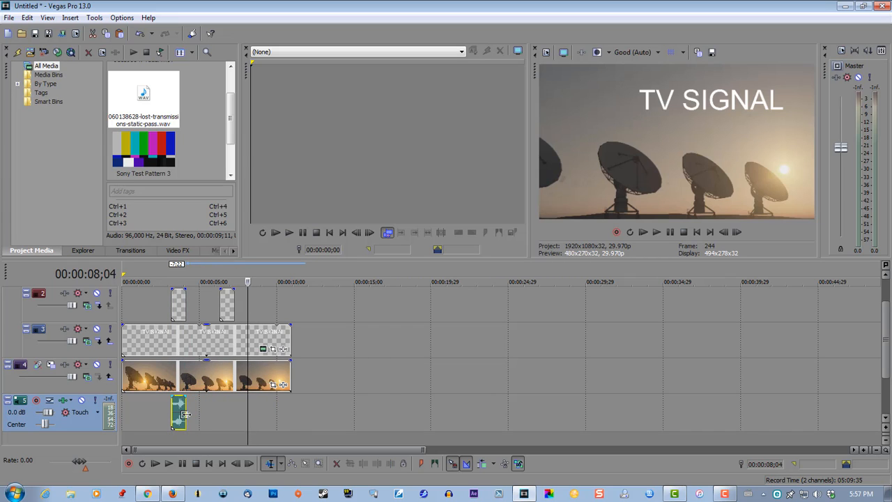
- Copy the trimmed static sound event and paste it on the audio track, positioning the copy to start at 6;10 beneath the second glitch
right_click(178, 416)
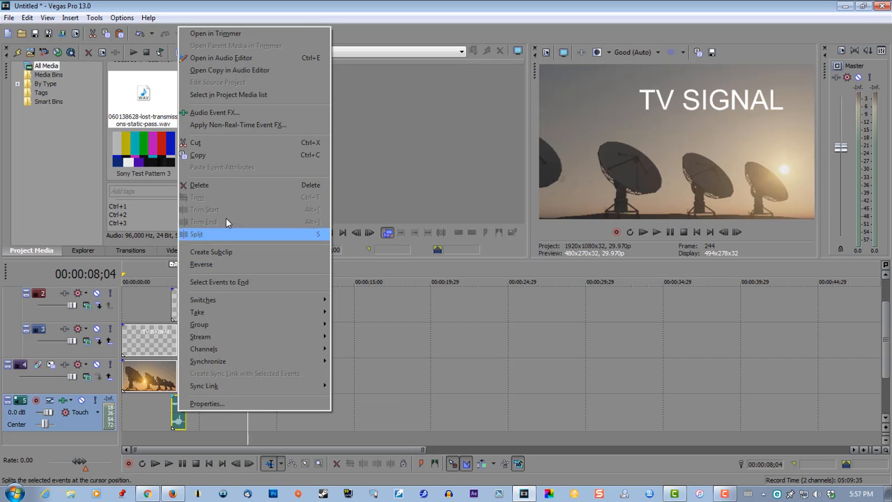
click(214, 159)
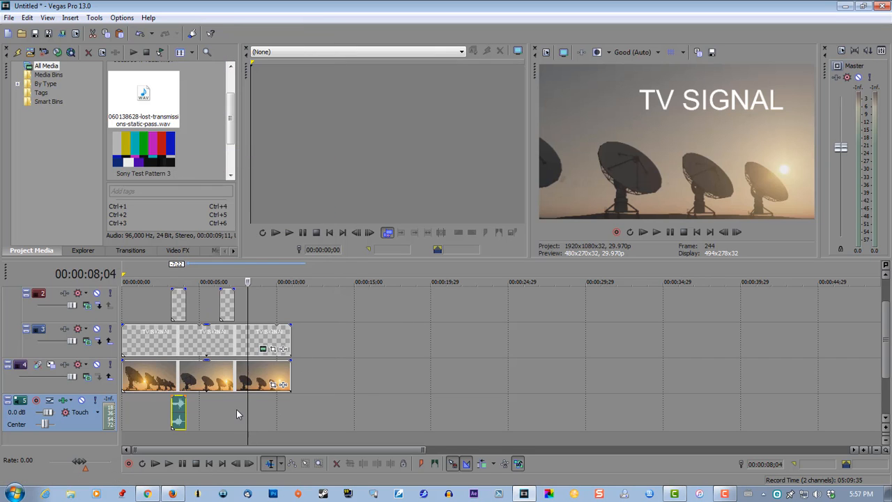
right_click(237, 409)
click(252, 215)
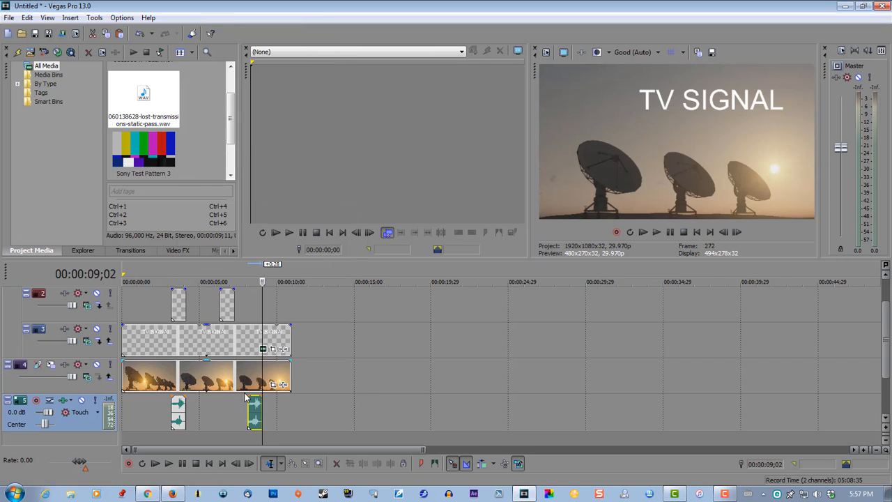
drag(253, 414, 227, 417)
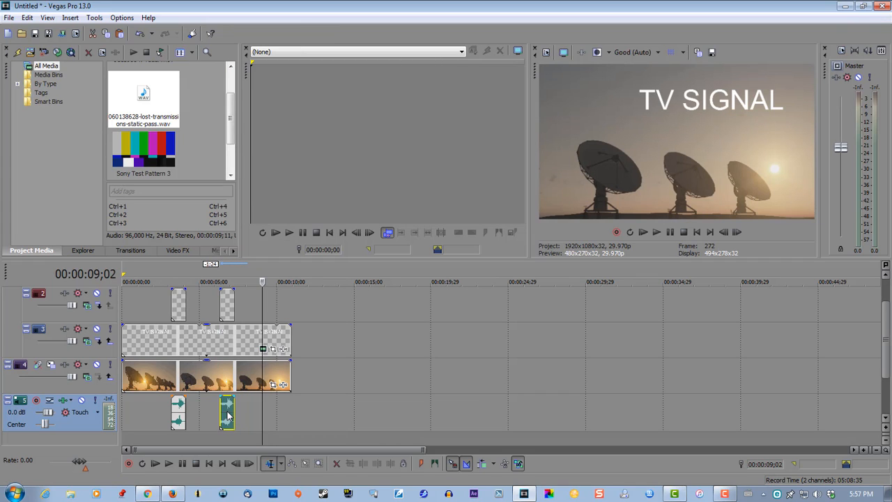
- Check the static sound events' alignment with the glitch segments and preview the sequence from 00:00:01;27
click(233, 411)
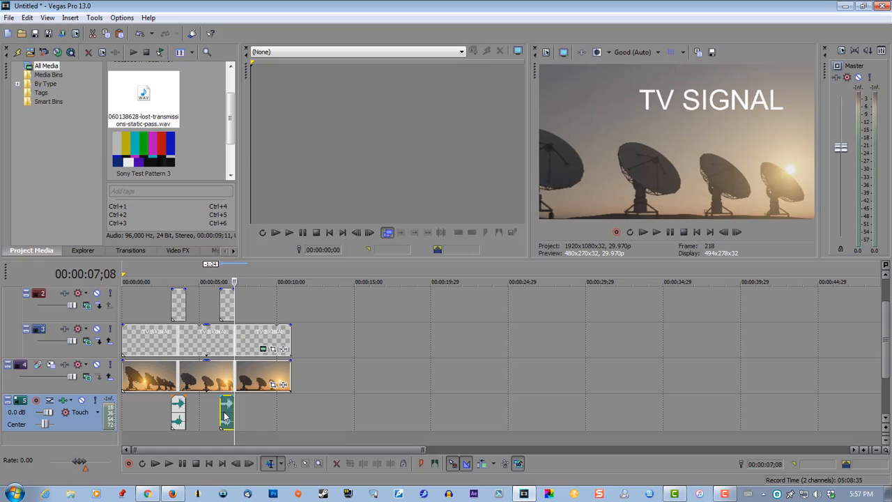
click(220, 412)
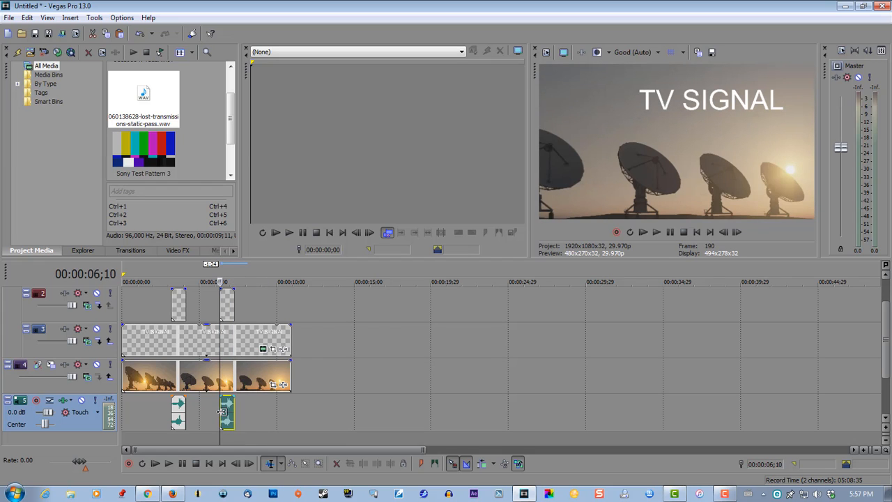
click(175, 416)
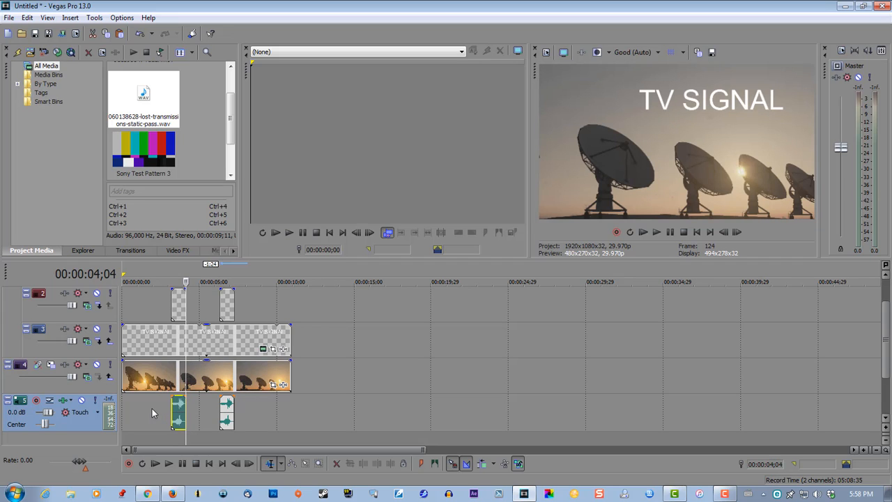
click(152, 412)
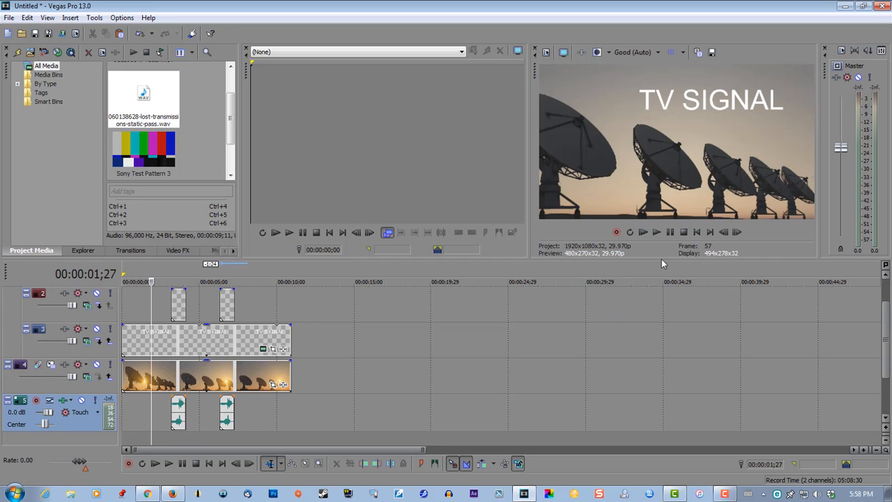
click(658, 233)
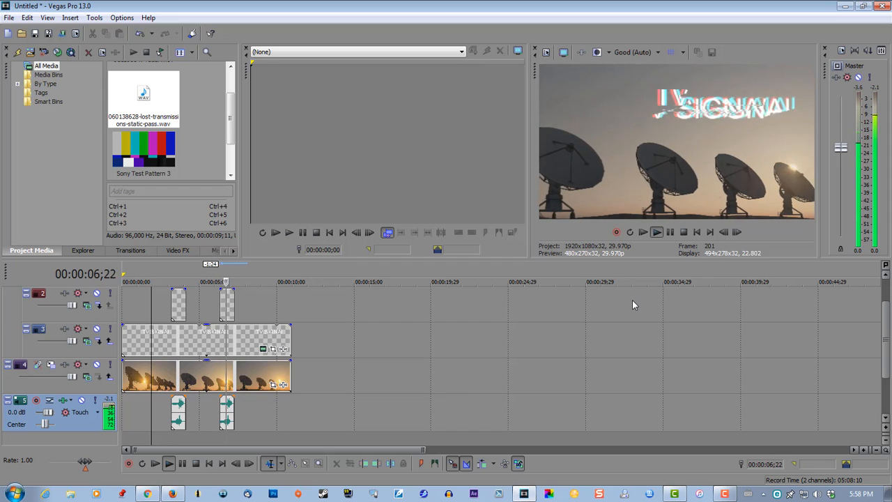
key(space)
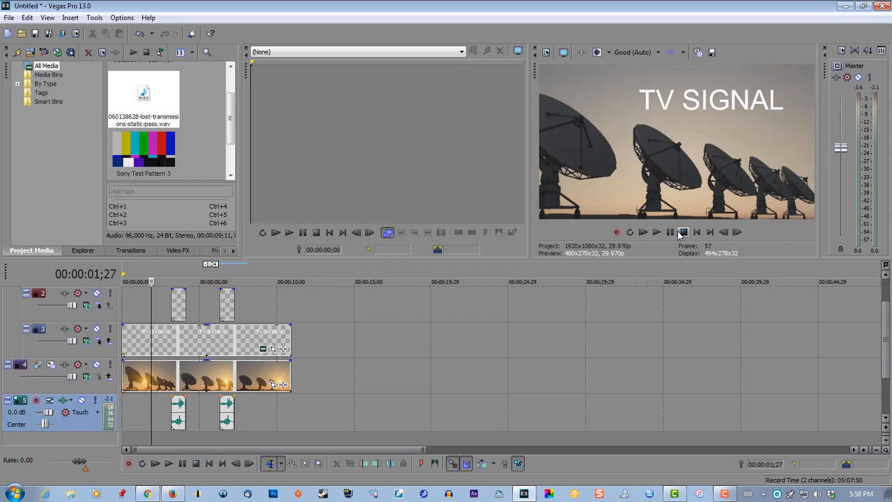